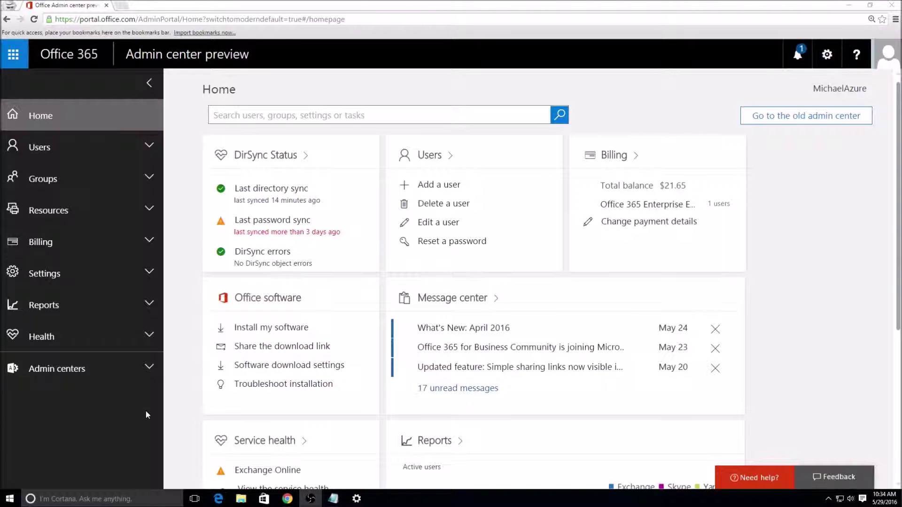
# Step: Expand the Admin centers list in the left navigation and launch Exchange
pyautogui.click(89, 378)
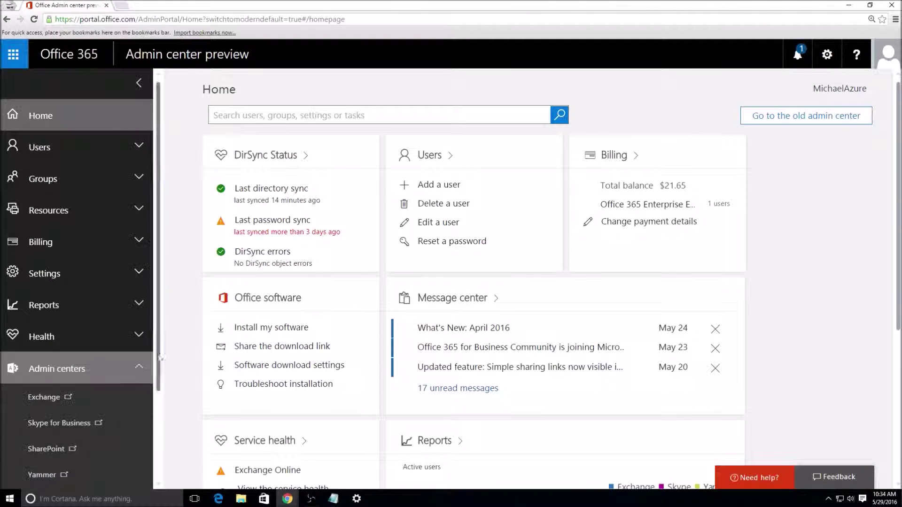
pyautogui.scroll(-3, 121, 362)
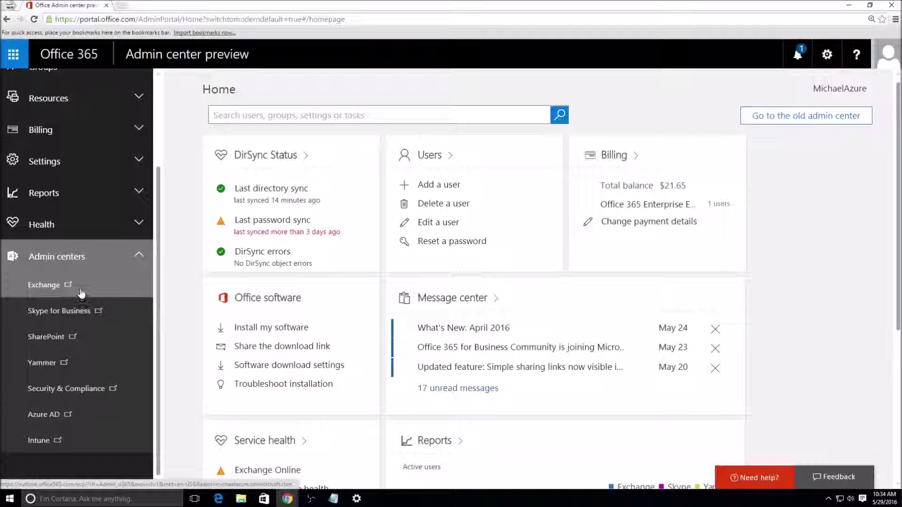
pyautogui.click(81, 292)
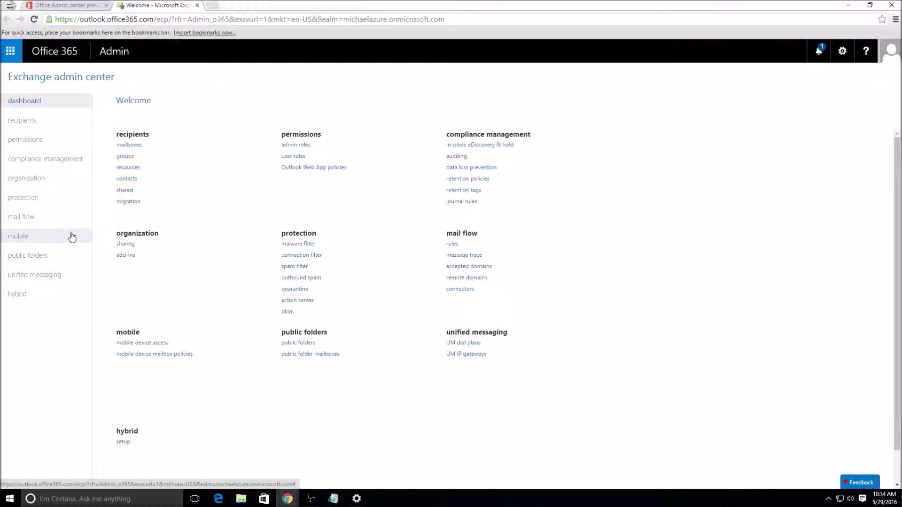
# Step: Go to the recipients section of the Exchange admin center
pyautogui.click(38, 120)
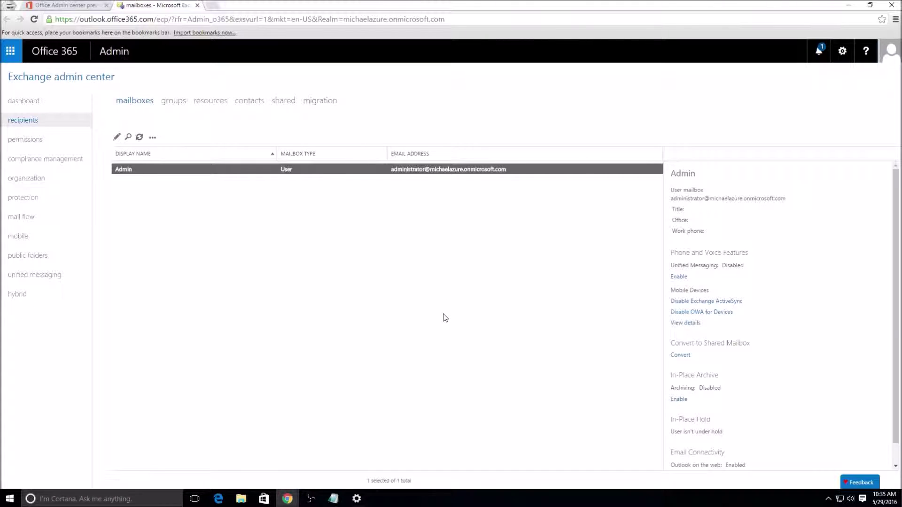
pyautogui.click(128, 136)
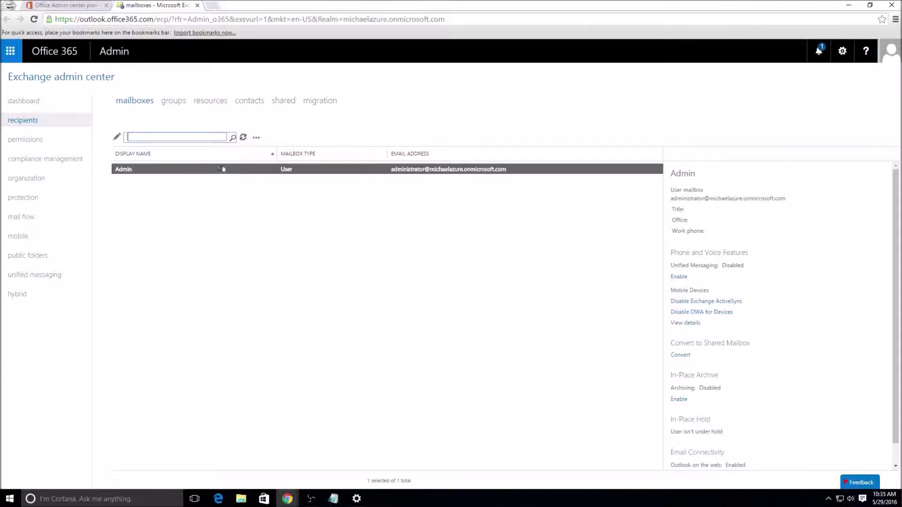
pyautogui.click(368, 126)
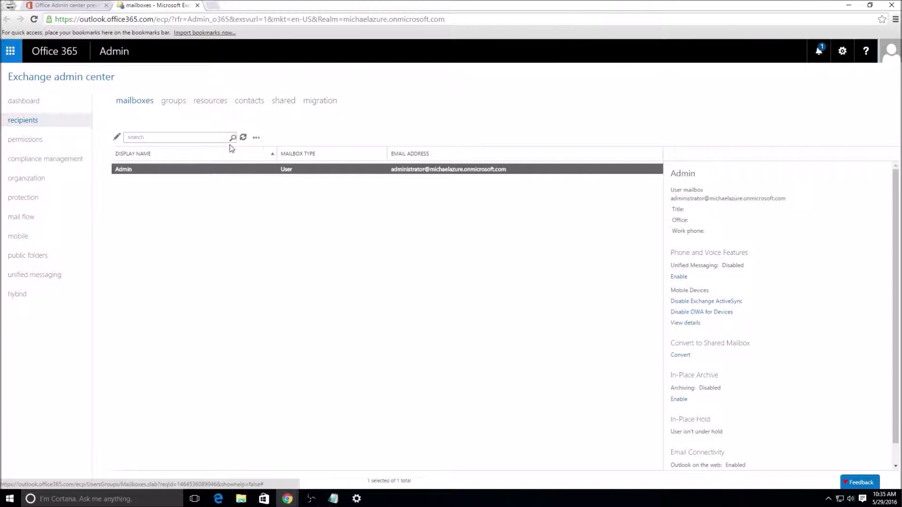
pyautogui.click(243, 138)
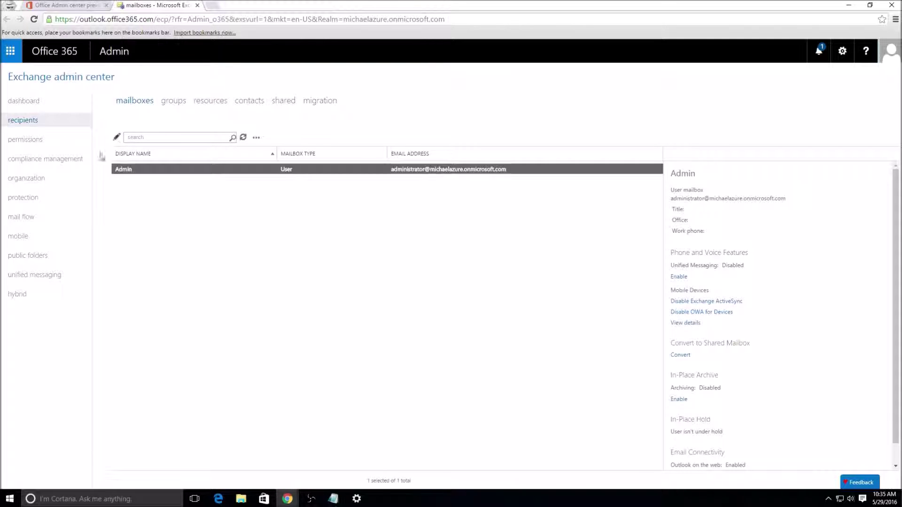
pyautogui.click(257, 138)
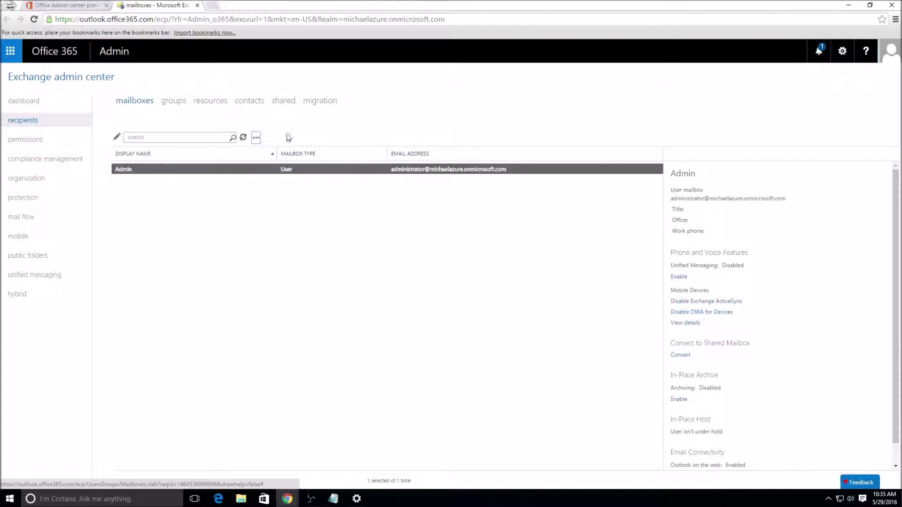
pyautogui.click(255, 139)
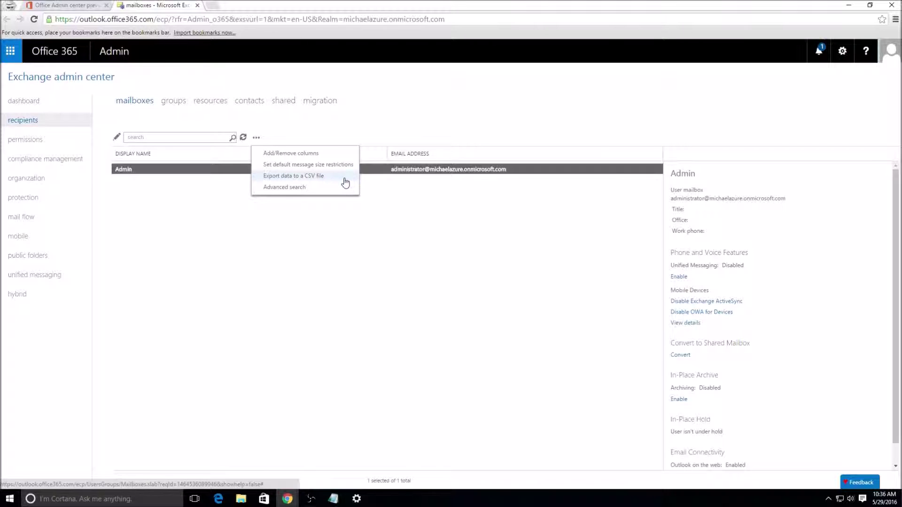
pyautogui.click(323, 189)
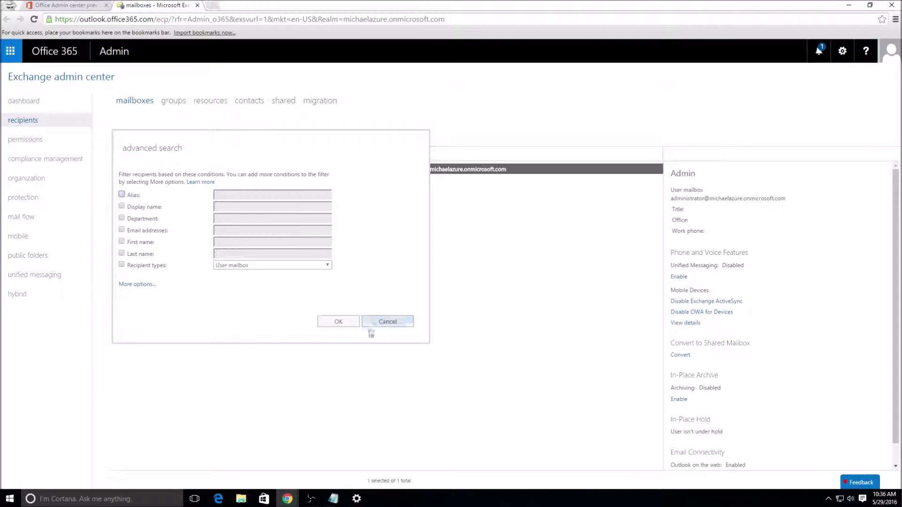
pyautogui.click(382, 324)
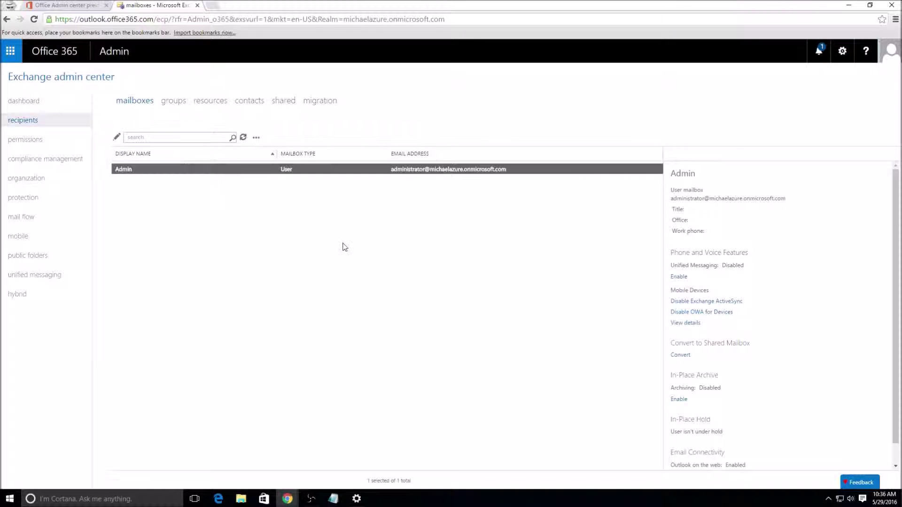
# Step: Edit the Admin mailbox and tick Hide from address lists
pyautogui.click(117, 138)
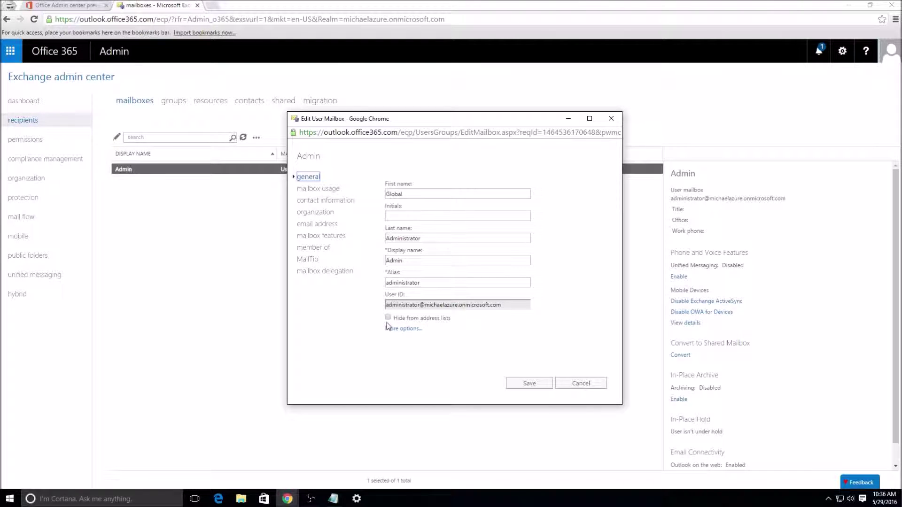
pyautogui.moveTo(387, 322)
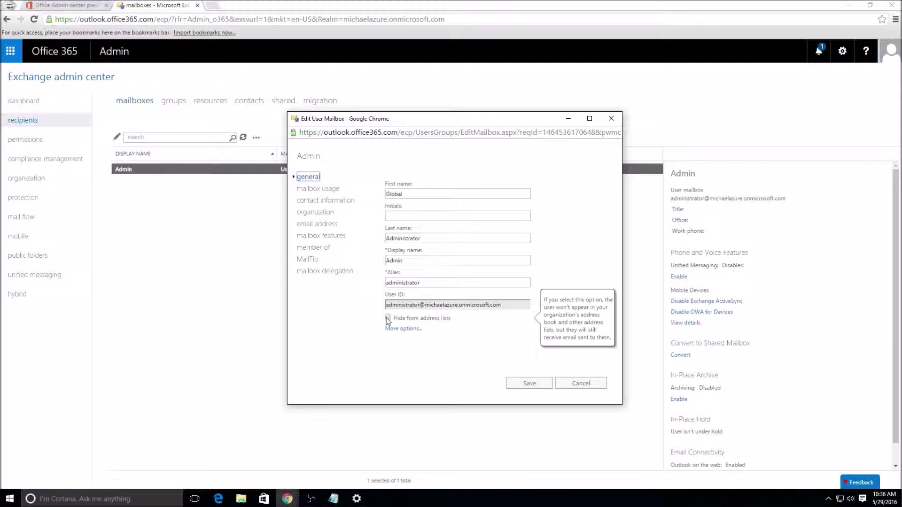
pyautogui.click(387, 318)
# Step: Review the mailbox usage, contact information, organization and email address pages
pyautogui.click(318, 189)
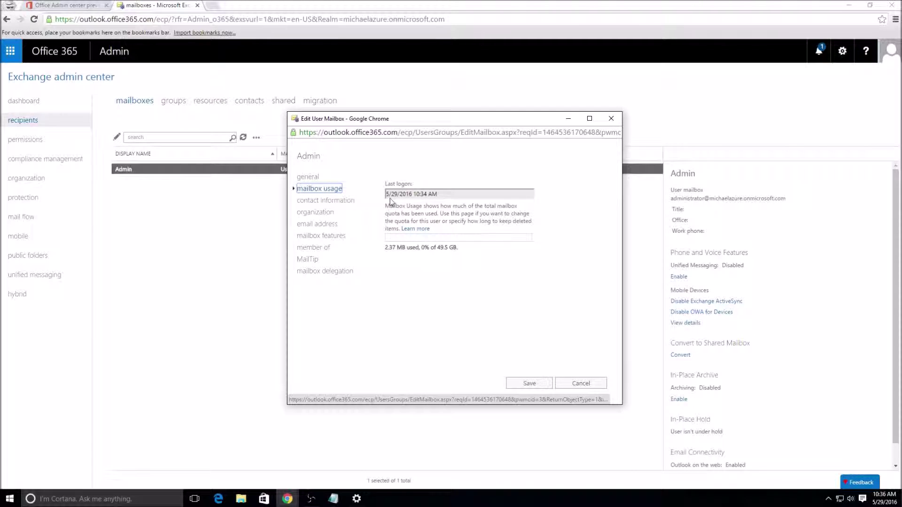
pyautogui.click(346, 201)
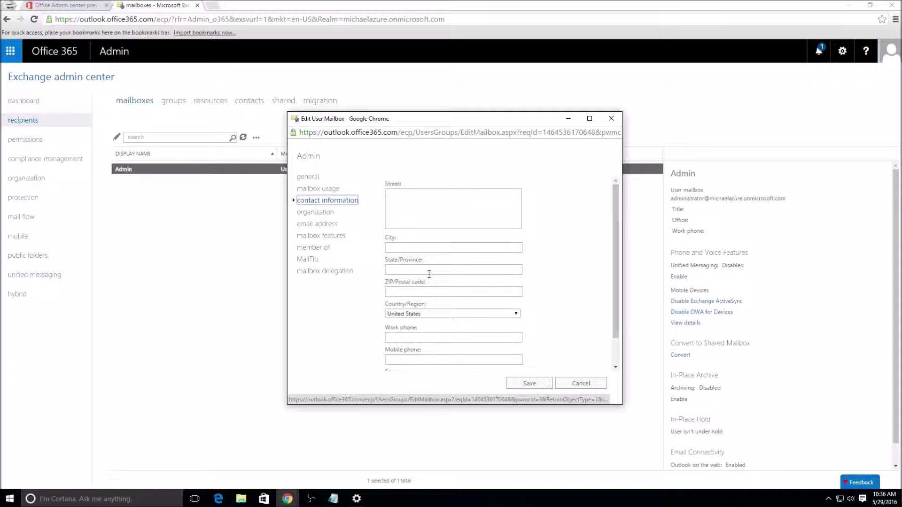
pyautogui.scroll(-2, 418, 273)
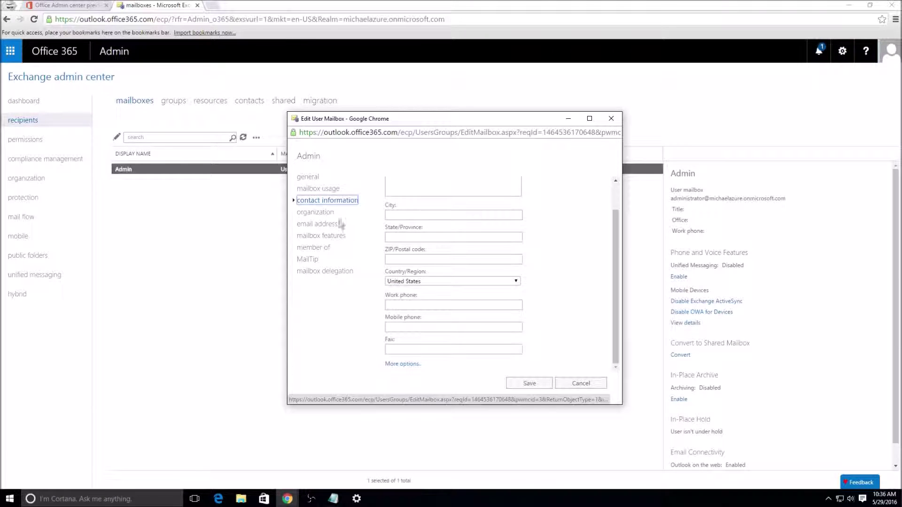
pyautogui.click(321, 215)
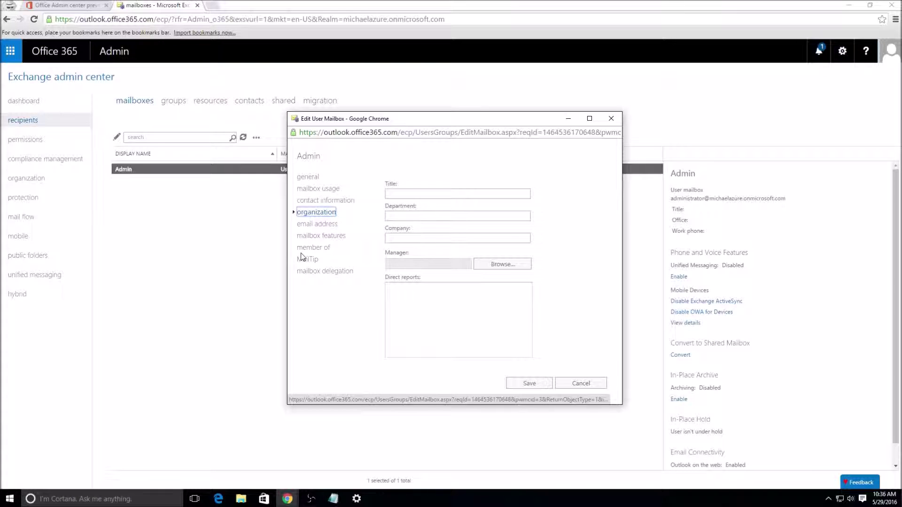
pyautogui.click(309, 227)
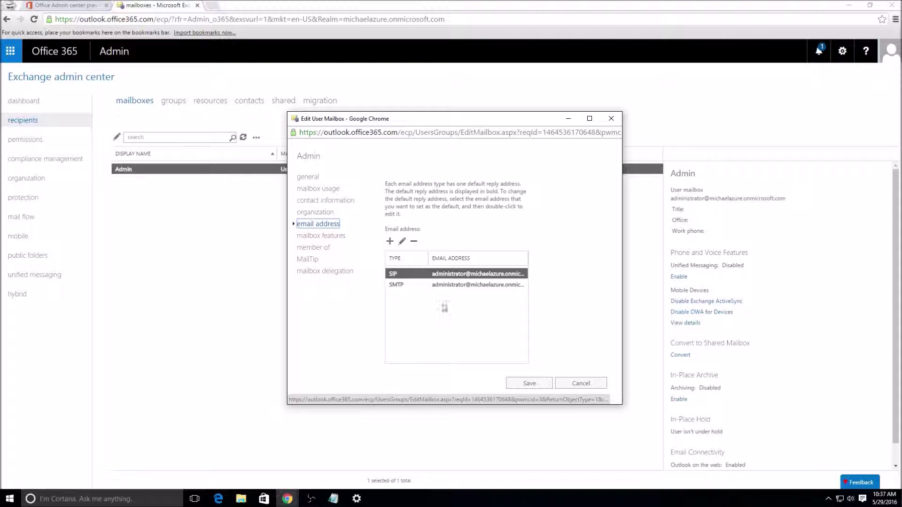
pyautogui.click(427, 283)
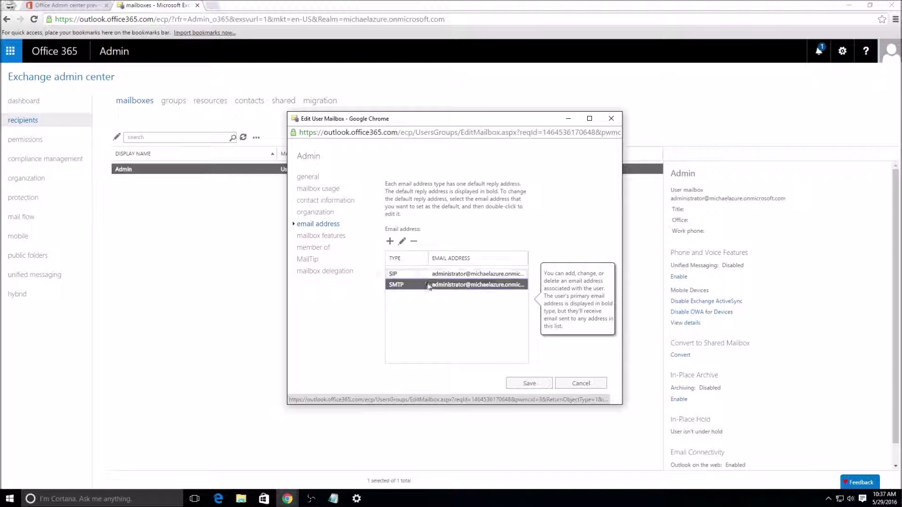
pyautogui.click(428, 275)
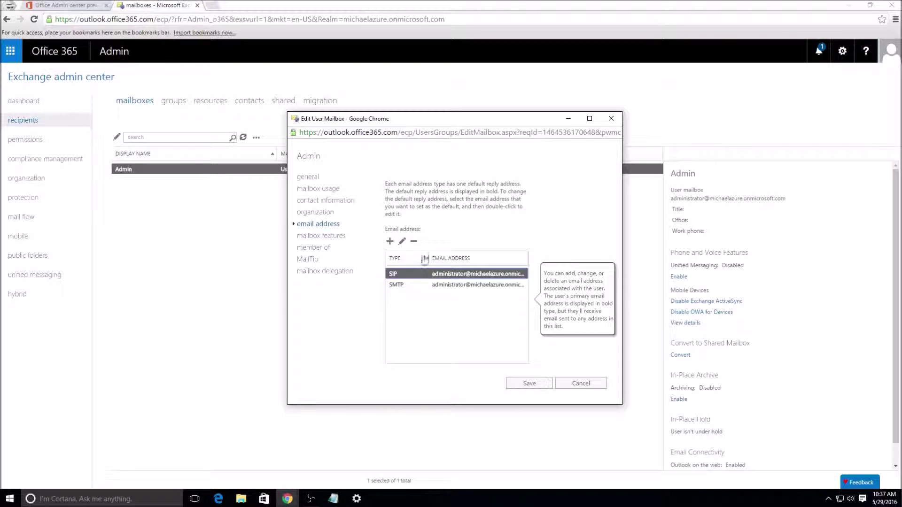
pyautogui.click(390, 242)
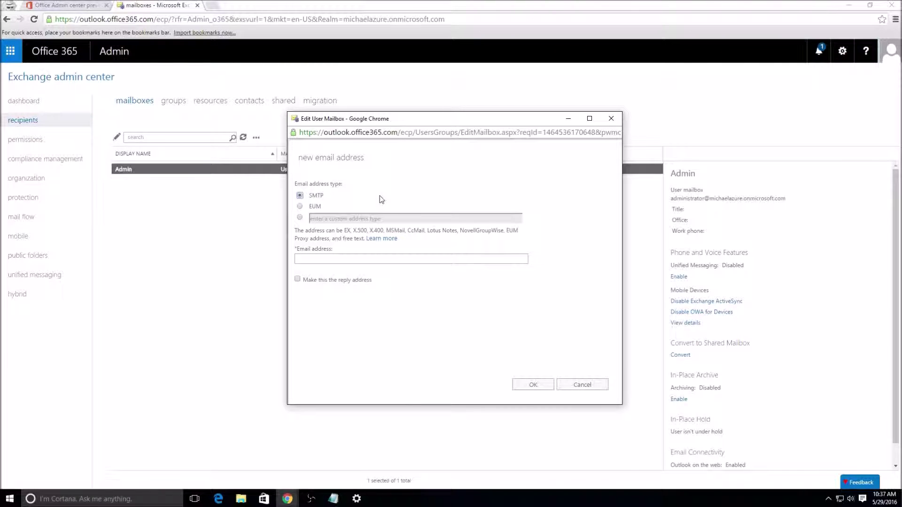
pyautogui.click(413, 261)
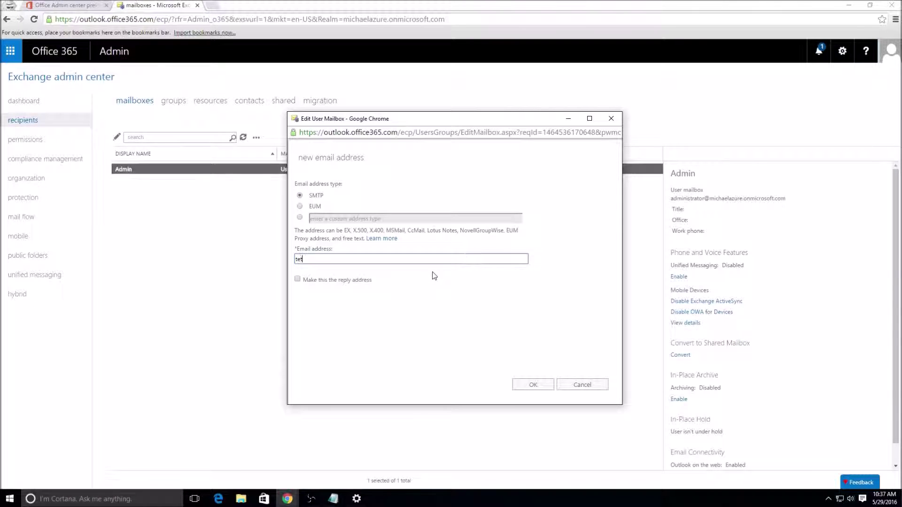
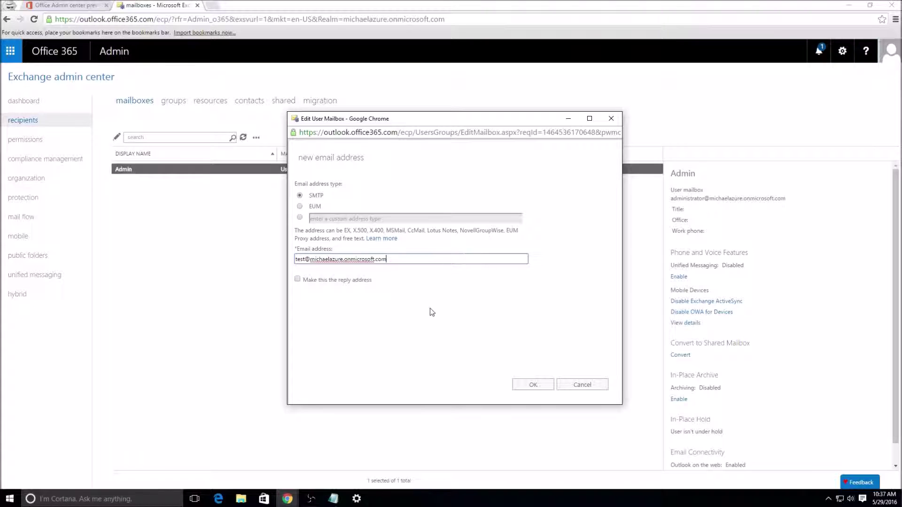
pyautogui.click(520, 386)
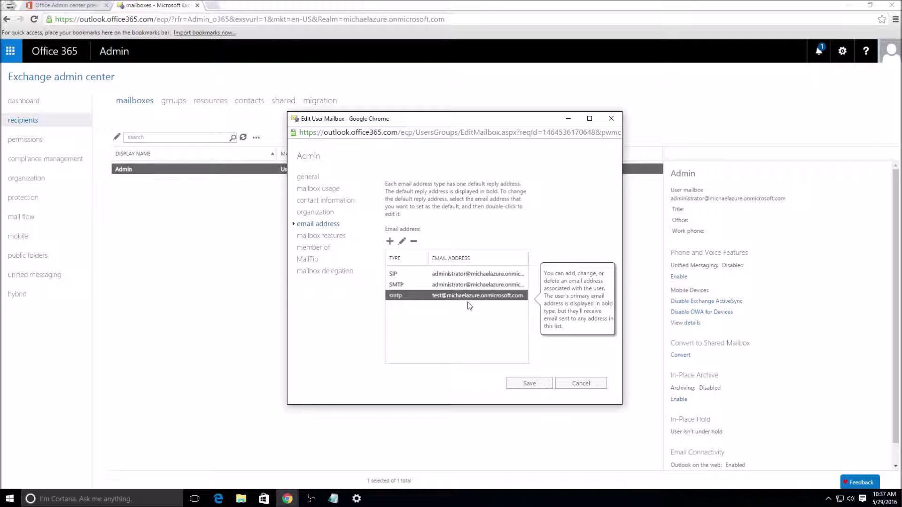
# Step: Remove the extra secondary smtp address and go to mailbox features
pyautogui.click(396, 286)
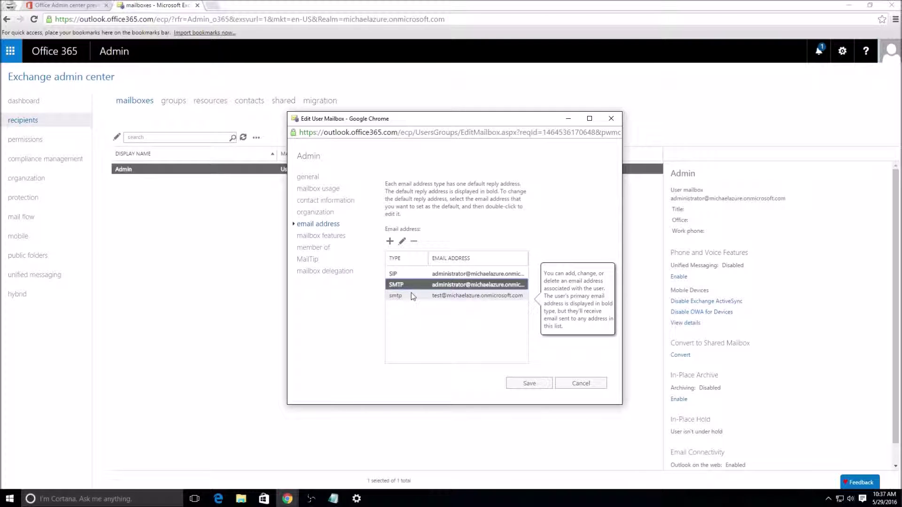
pyautogui.click(402, 296)
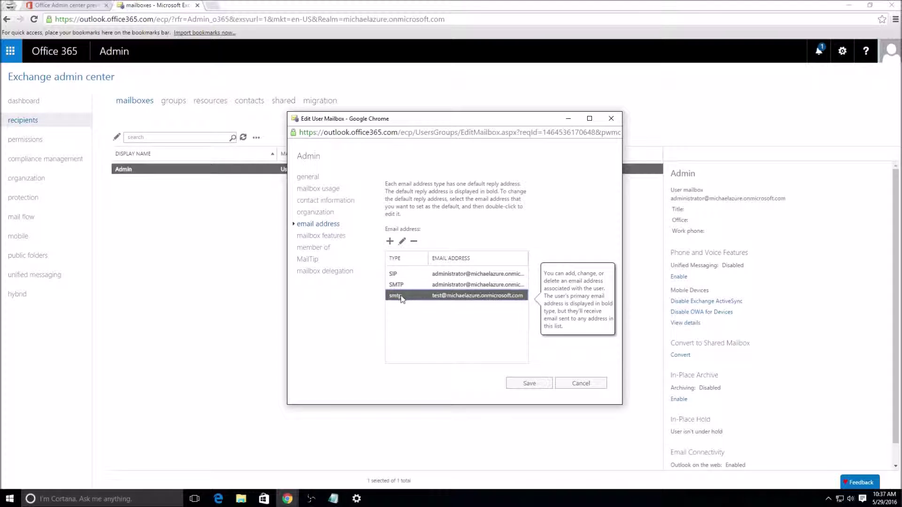
pyautogui.click(413, 242)
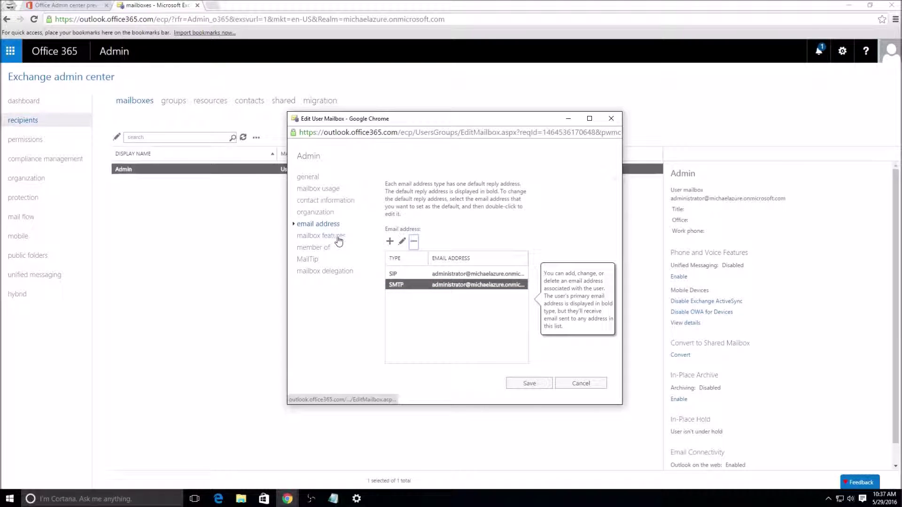
pyautogui.click(339, 240)
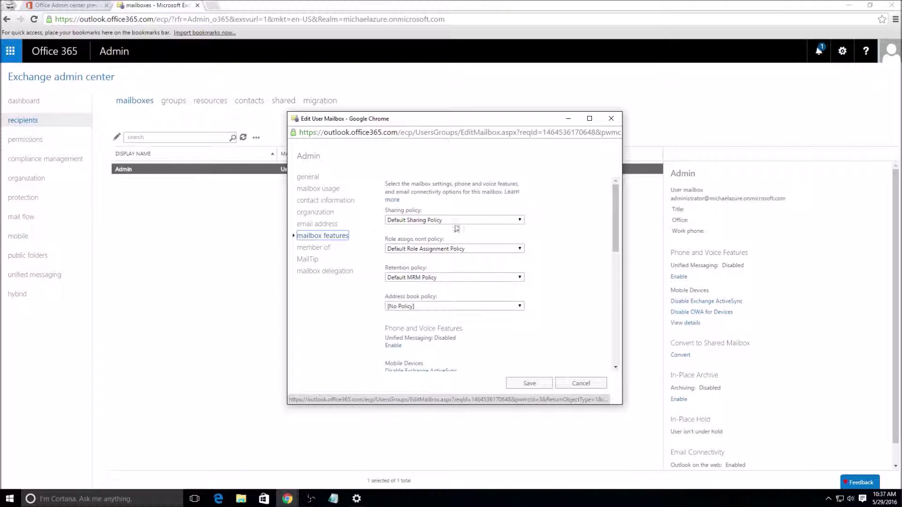
# Step: Check sharing, role assignment and retention policies, keeping Default Role Assignment and Default MRM Policy, then close
pyautogui.click(455, 220)
pyautogui.click(491, 207)
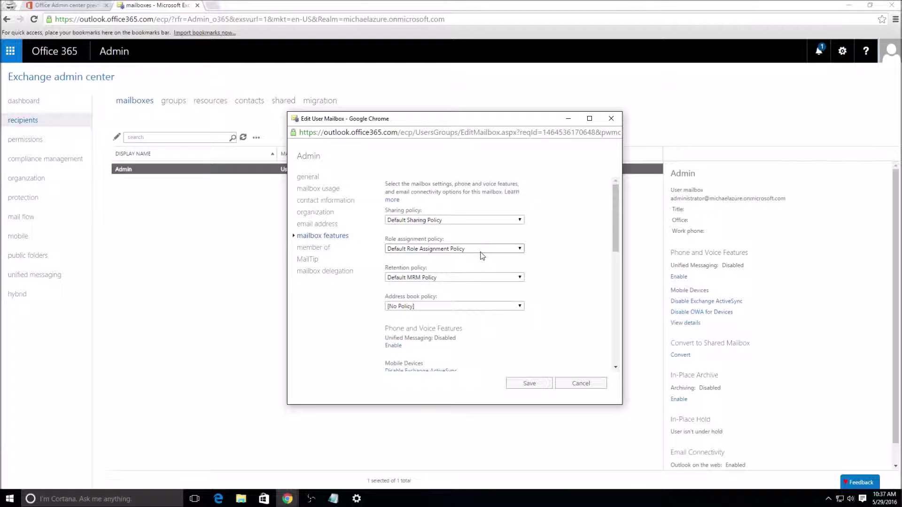
pyautogui.click(482, 253)
pyautogui.click(483, 257)
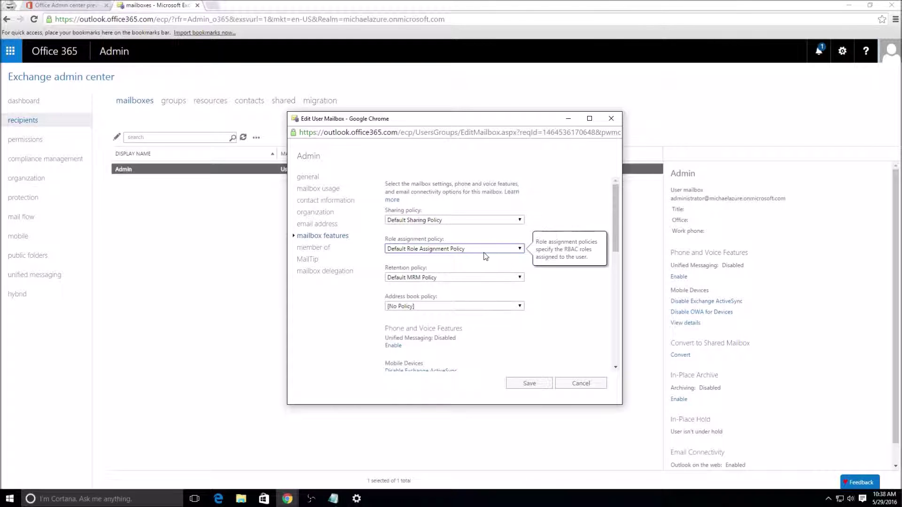
pyautogui.click(464, 280)
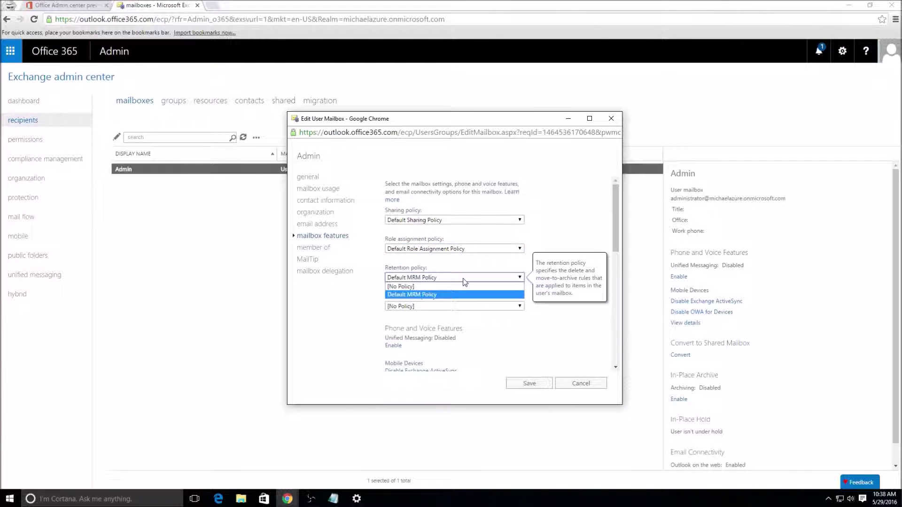
pyautogui.click(464, 281)
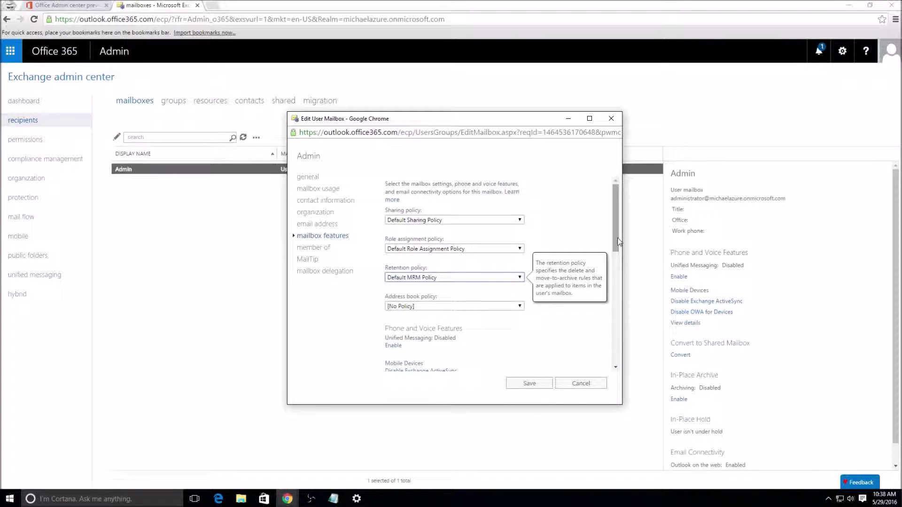
pyautogui.scroll(-3, 618, 241)
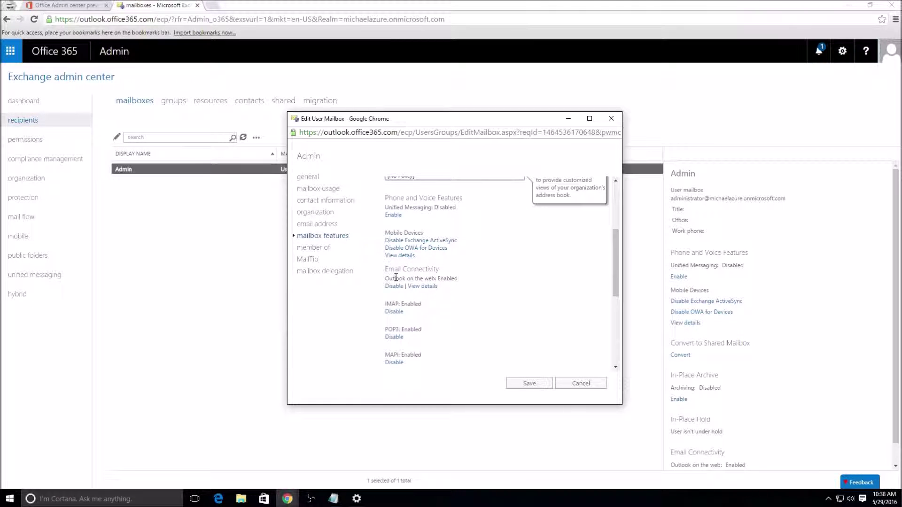
pyautogui.click(612, 119)
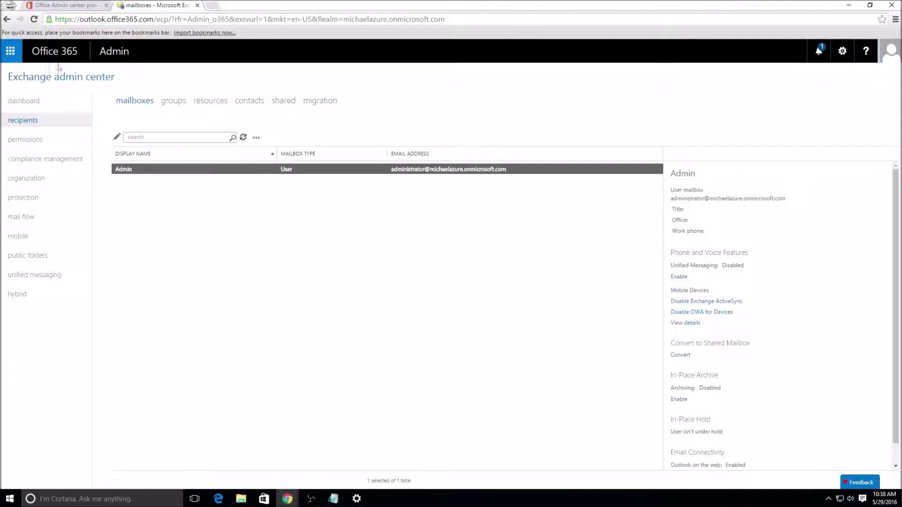
# Step: Restore the browser and bring the Edit User Mailbox window forward, maximized
pyautogui.click(11, 52)
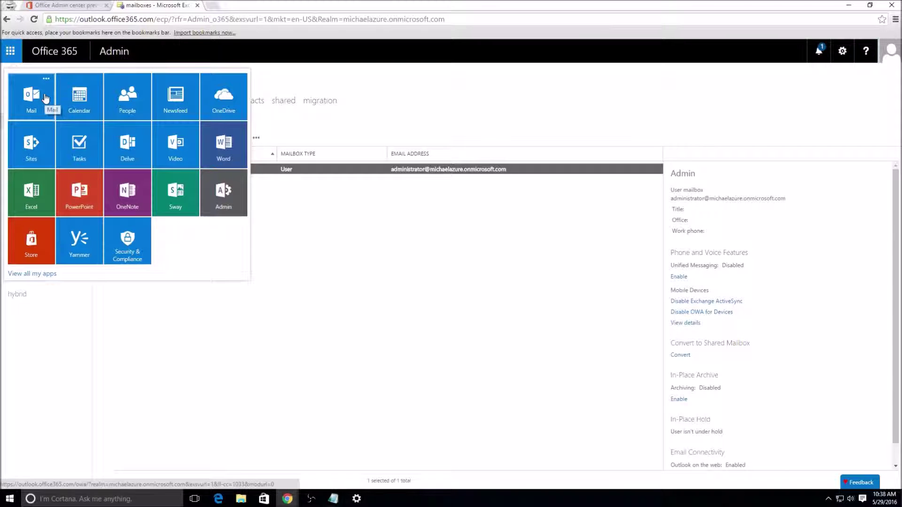
pyautogui.moveTo(544, 4); pyautogui.dragTo(557, 73)
pyautogui.click(318, 125)
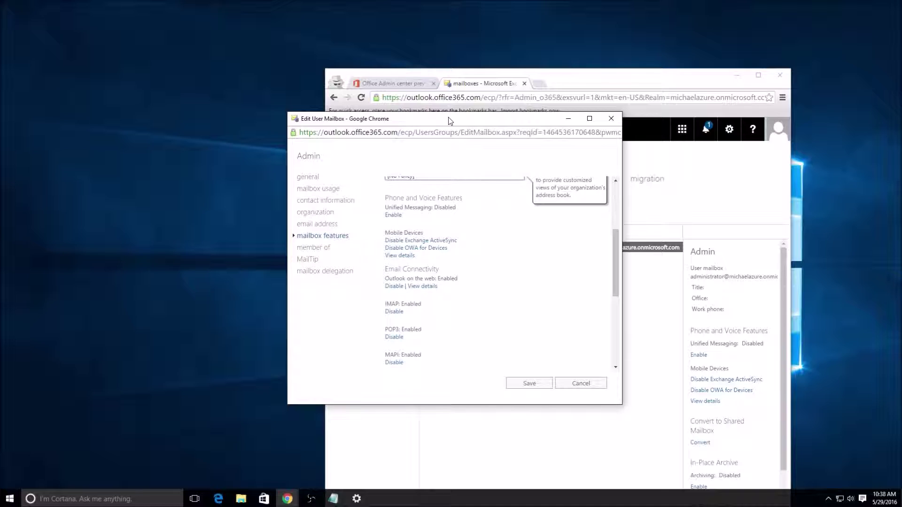
pyautogui.doubleClick(448, 120)
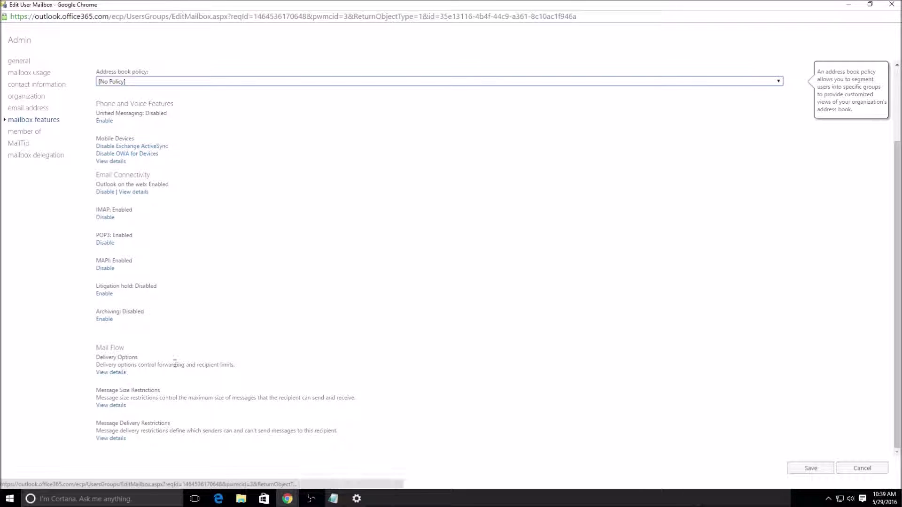
# Step: Look at the member of and MailTip pages, then open mailbox delegation
pyautogui.click(28, 133)
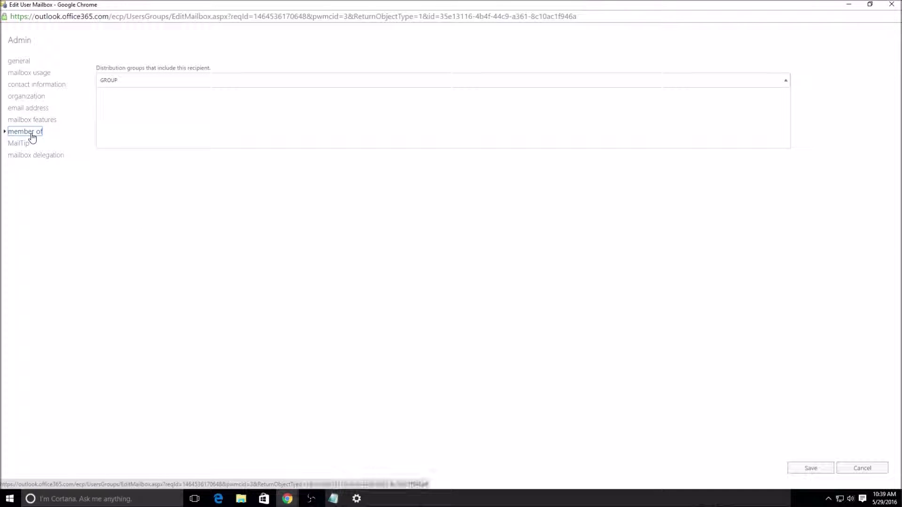
pyautogui.click(21, 145)
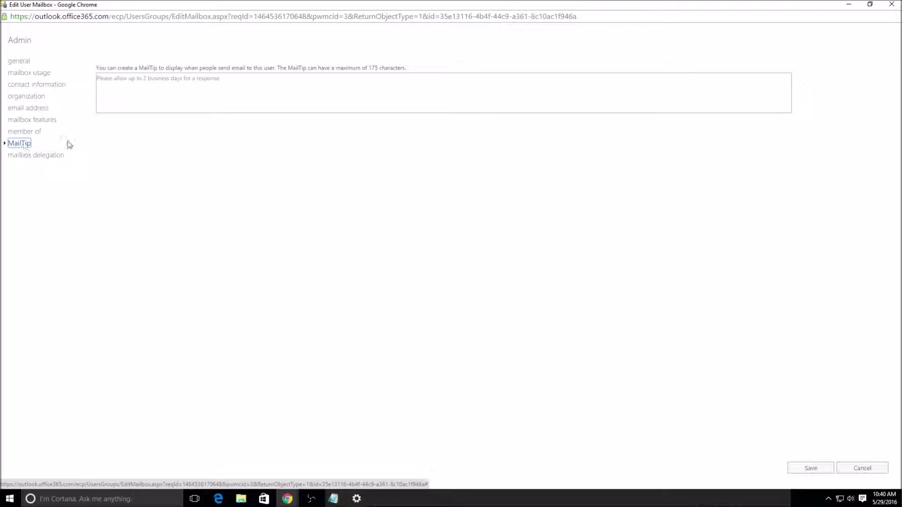
pyautogui.click(218, 84)
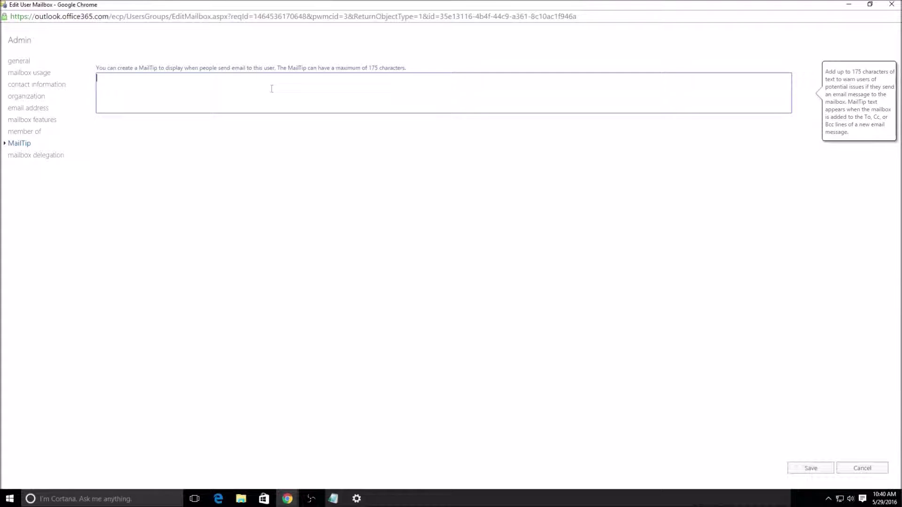
pyautogui.click(29, 155)
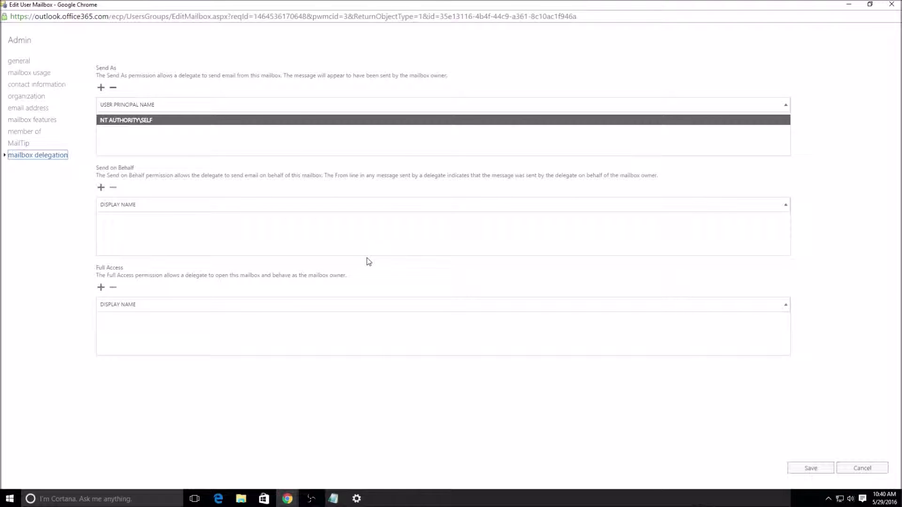
# Step: Cancel the Edit User Mailbox window without saving changes
pyautogui.moveTo(198, 341)
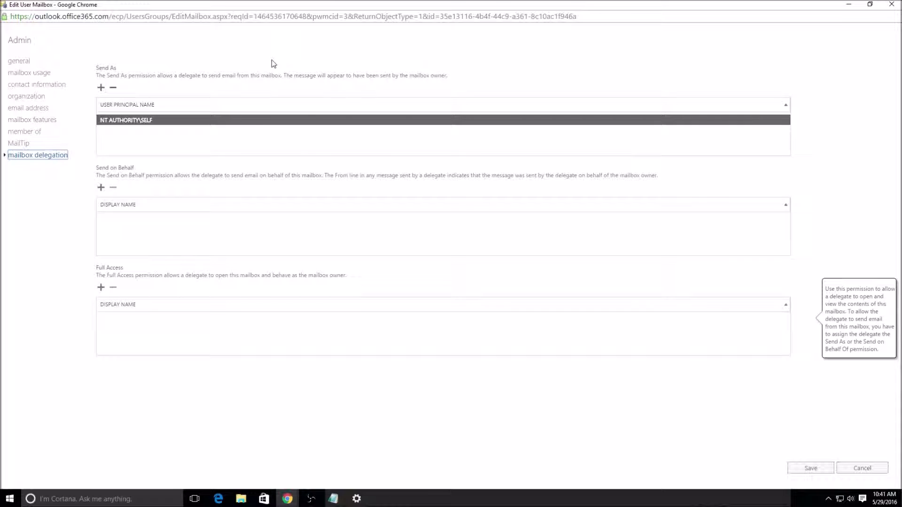
pyautogui.click(861, 467)
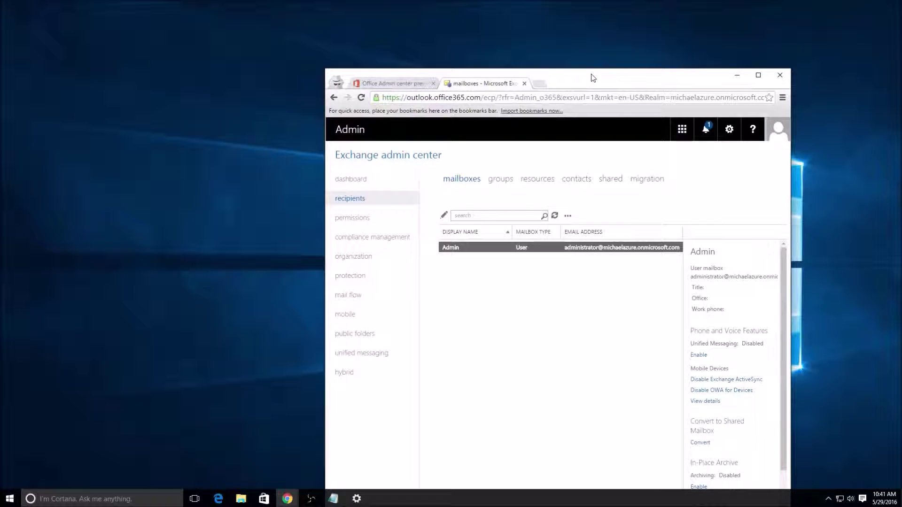
# Step: Maximize the browser window and switch to the empty recipients groups list
pyautogui.doubleClick(593, 77)
pyautogui.click(178, 102)
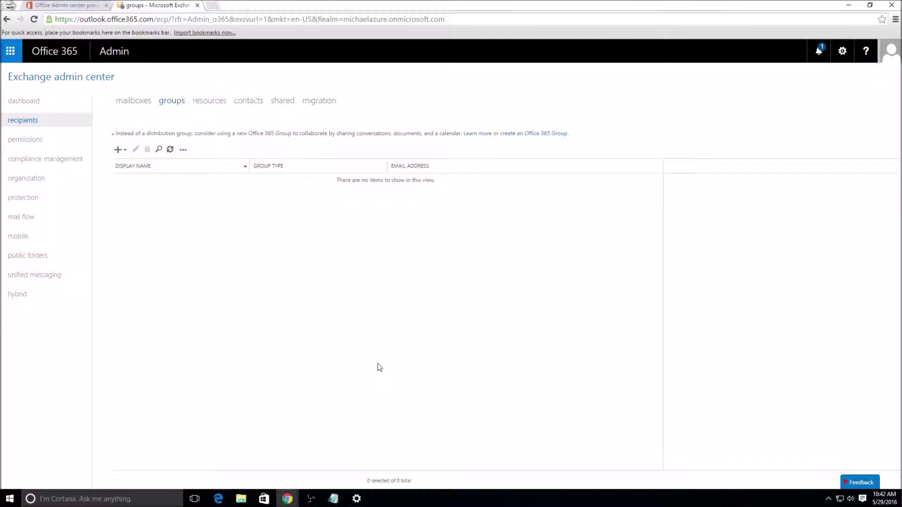
# Step: Browse the empty resources and contacts lists and open the + new-contact dropdown
pyautogui.click(207, 101)
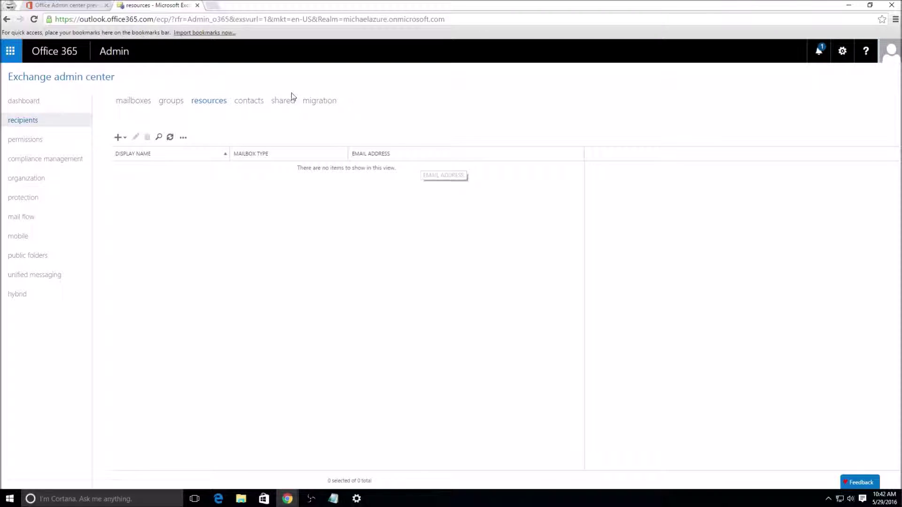
pyautogui.click(240, 100)
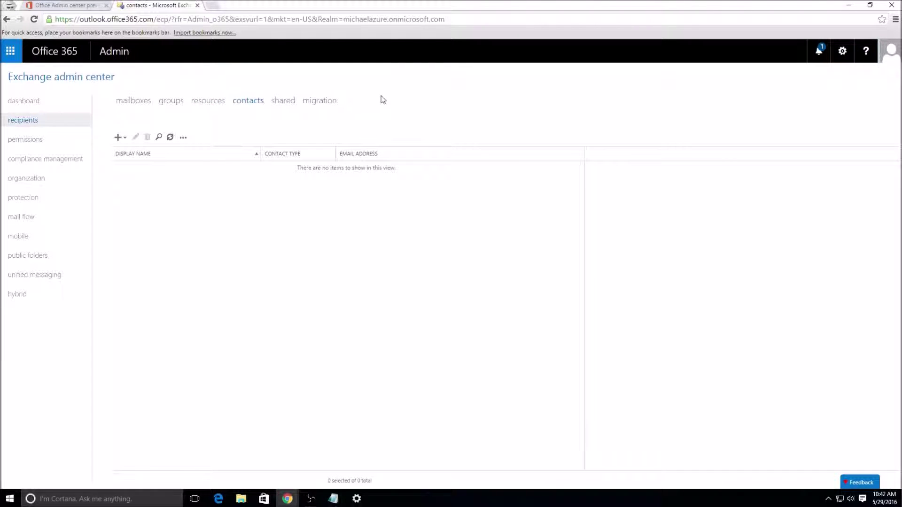
pyautogui.click(118, 140)
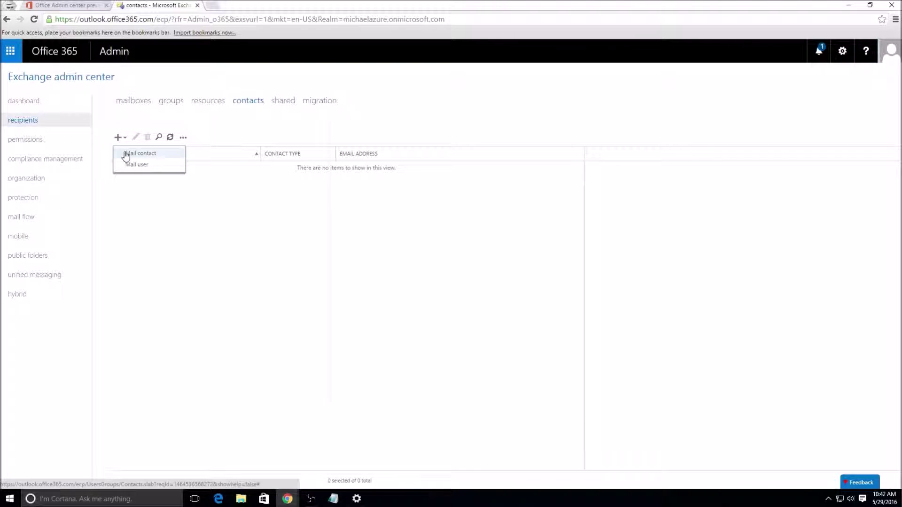
# Step: Open the new mail contact and new mail user forms, check the user ID domains, and close both unsaved
pyautogui.click(125, 153)
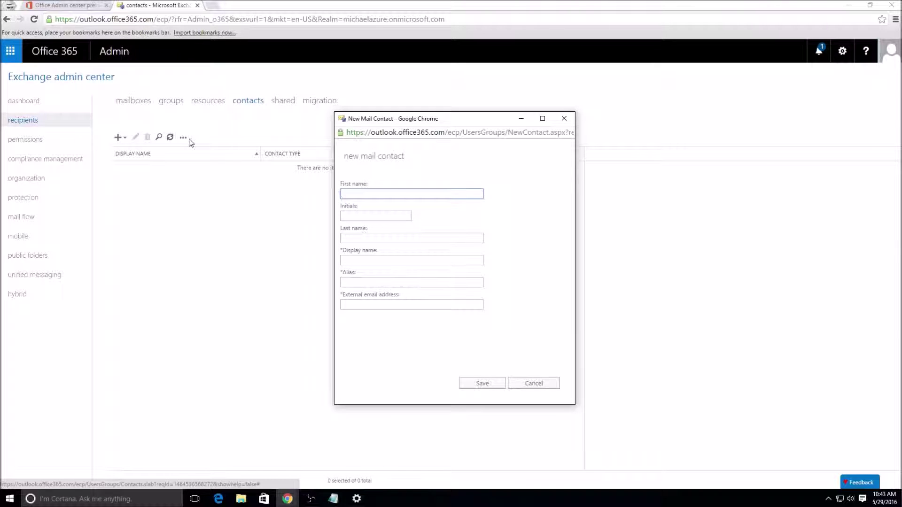
pyautogui.click(564, 117)
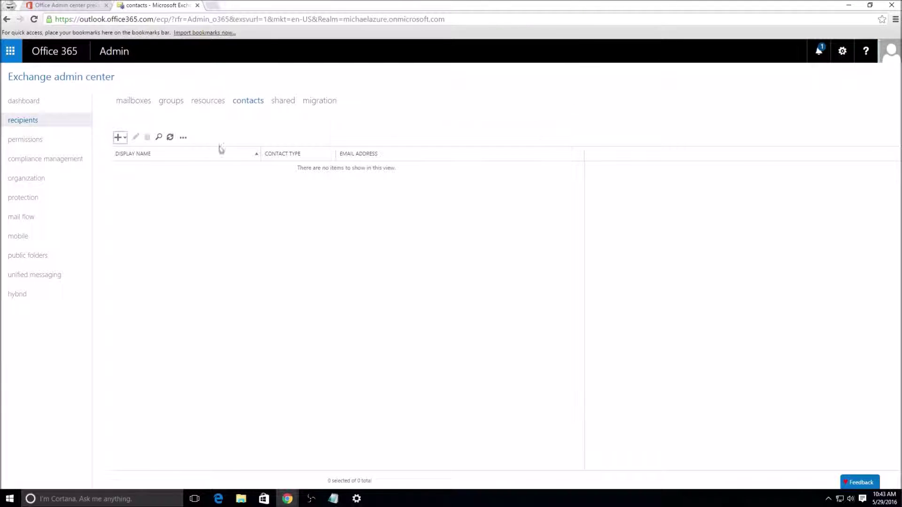
pyautogui.click(118, 137)
pyautogui.click(132, 166)
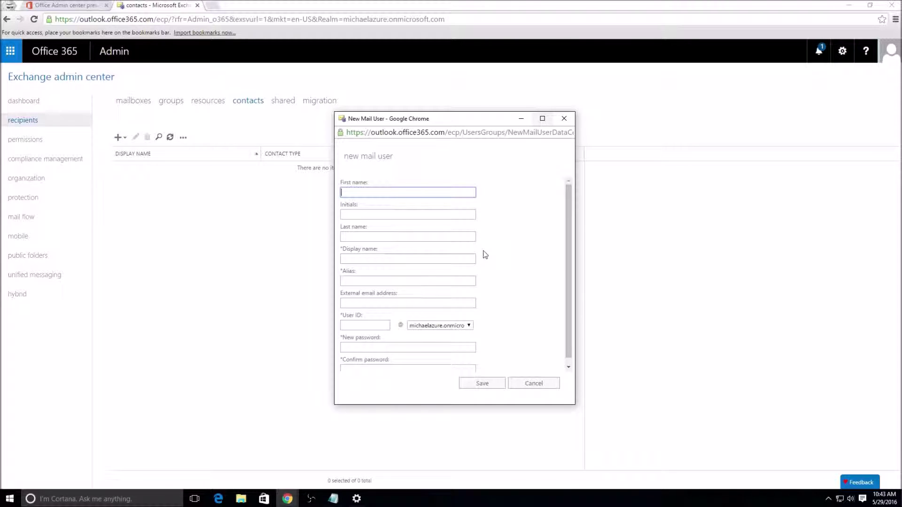
pyautogui.click(465, 326)
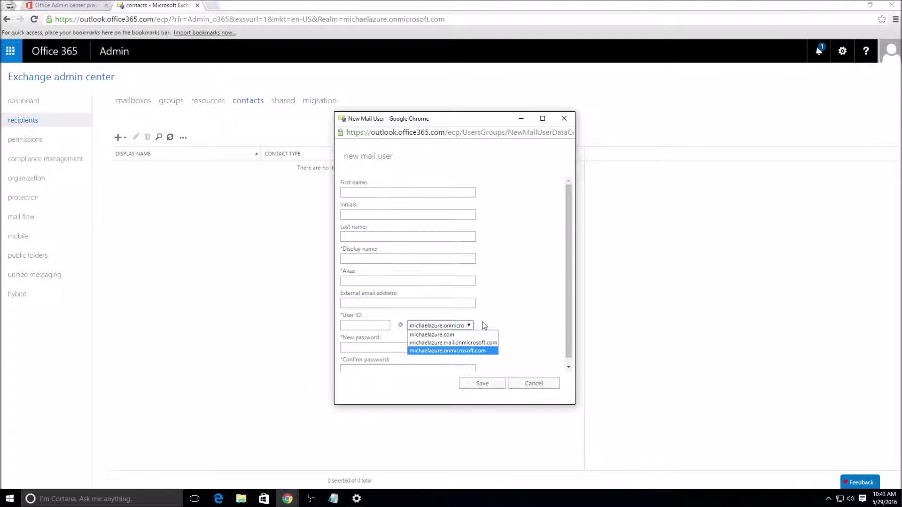
pyautogui.click(507, 314)
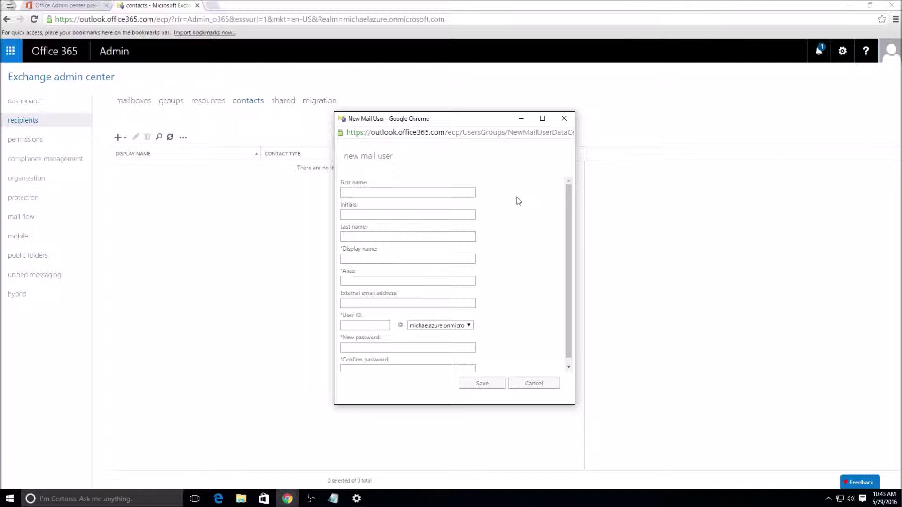
pyautogui.click(569, 121)
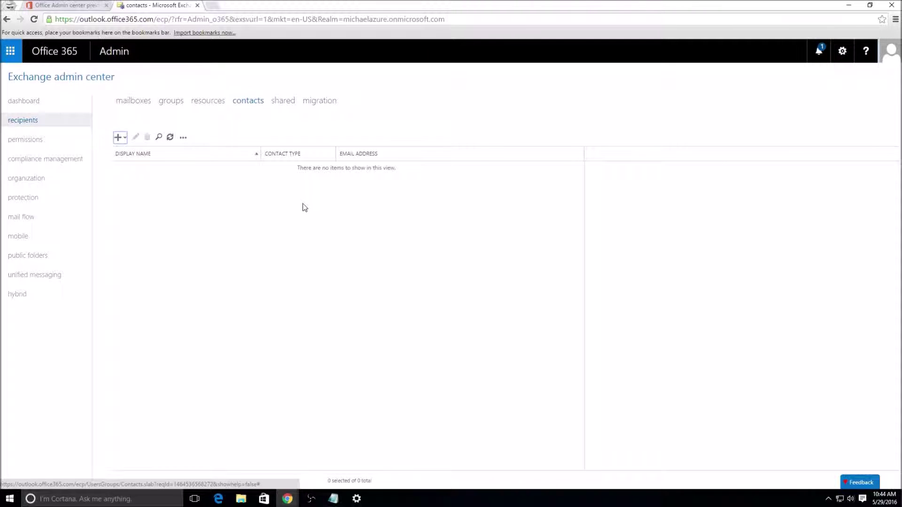
# Step: Glance at the new contact types, then switch to the empty shared mailboxes list
pyautogui.click(117, 139)
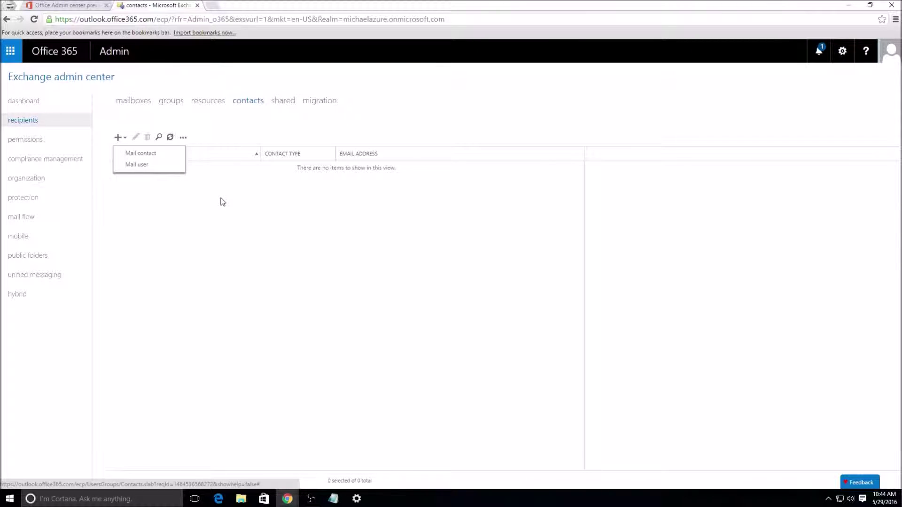
pyautogui.click(286, 242)
pyautogui.click(282, 101)
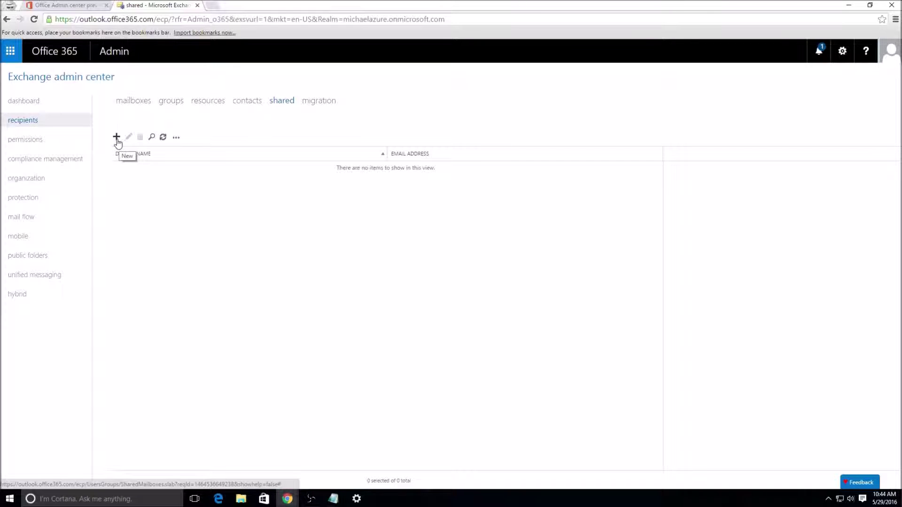
# Step: View the user mailboxes, return to shared, then bring up the empty migration batches page
pyautogui.click(143, 103)
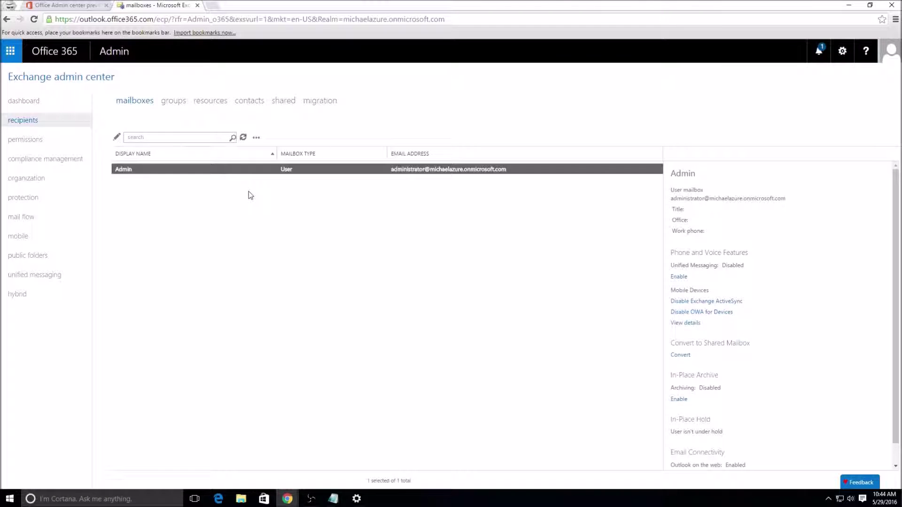
pyautogui.click(280, 105)
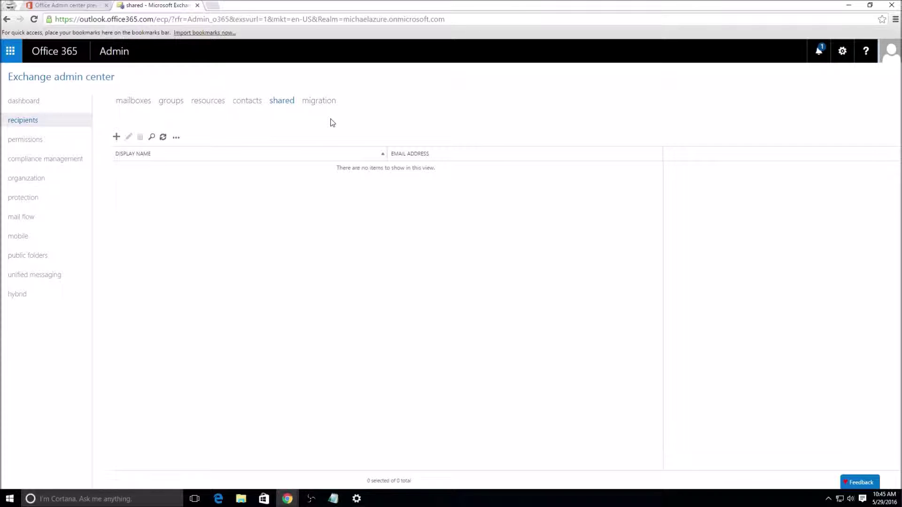
pyautogui.click(322, 106)
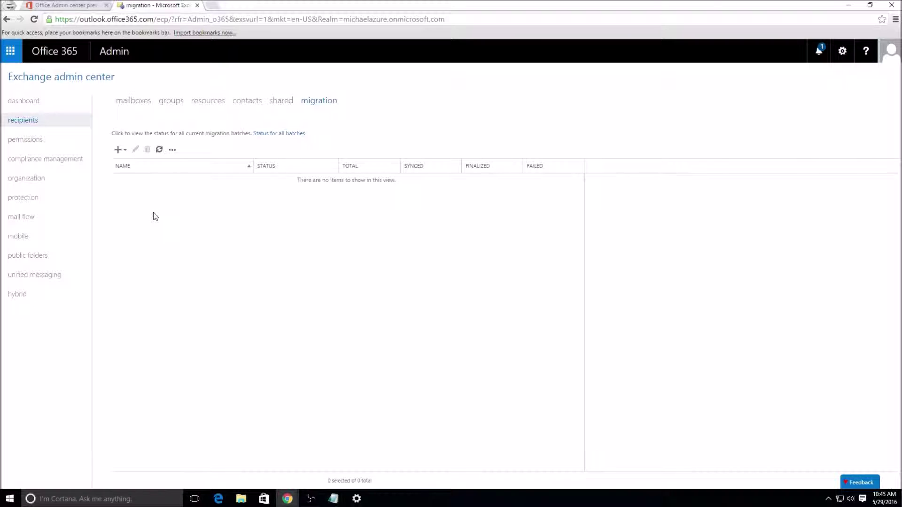
# Step: Choose Migrate to Exchange Online from the new migration batch menu
pyautogui.click(120, 149)
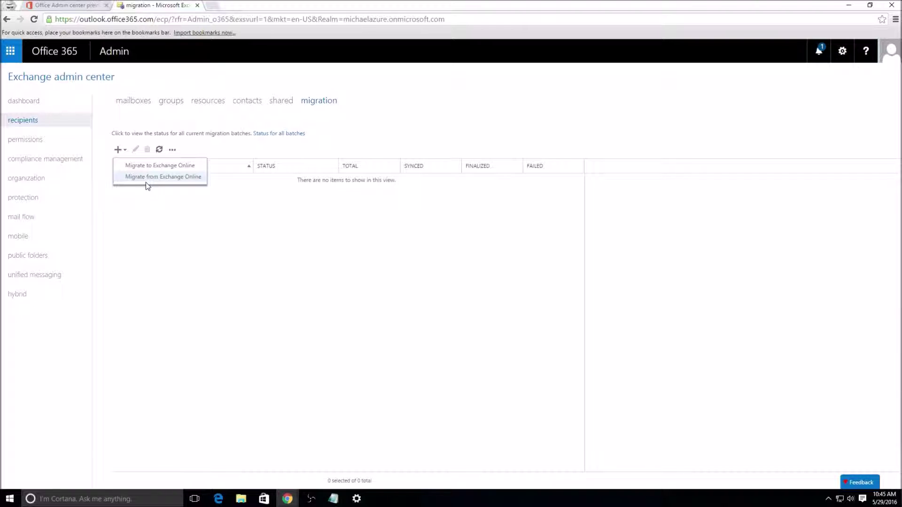
pyautogui.click(158, 166)
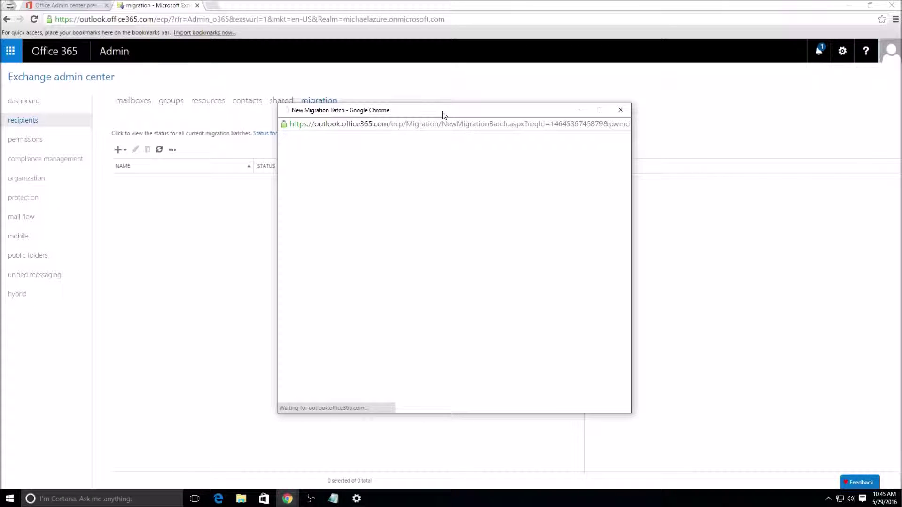
# Step: Maximize the New Migration Batch window and compare the remote move, staged and IMAP migration types
pyautogui.doubleClick(442, 113)
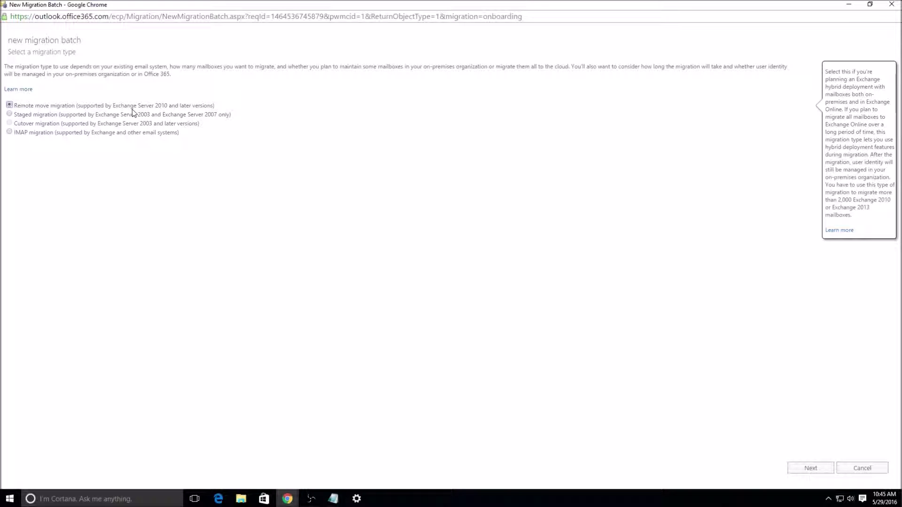
pyautogui.moveTo(133, 117)
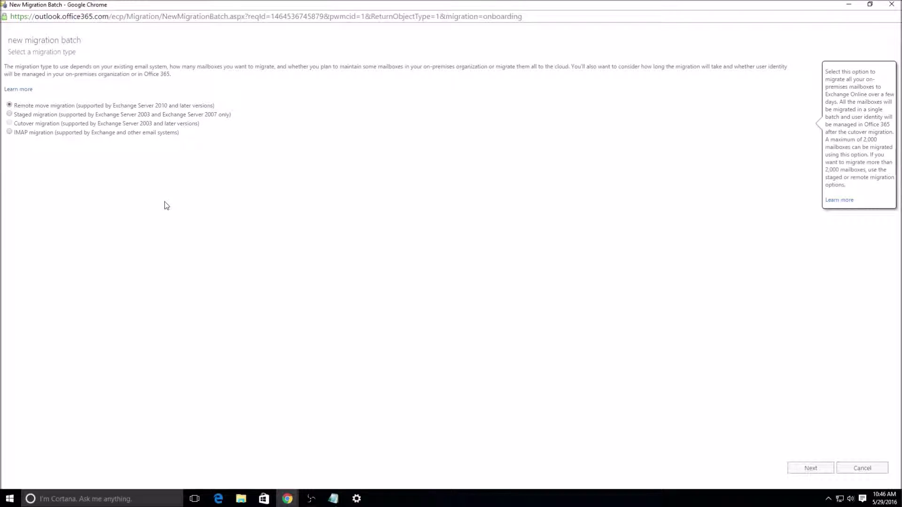
pyautogui.click(85, 115)
pyautogui.click(90, 106)
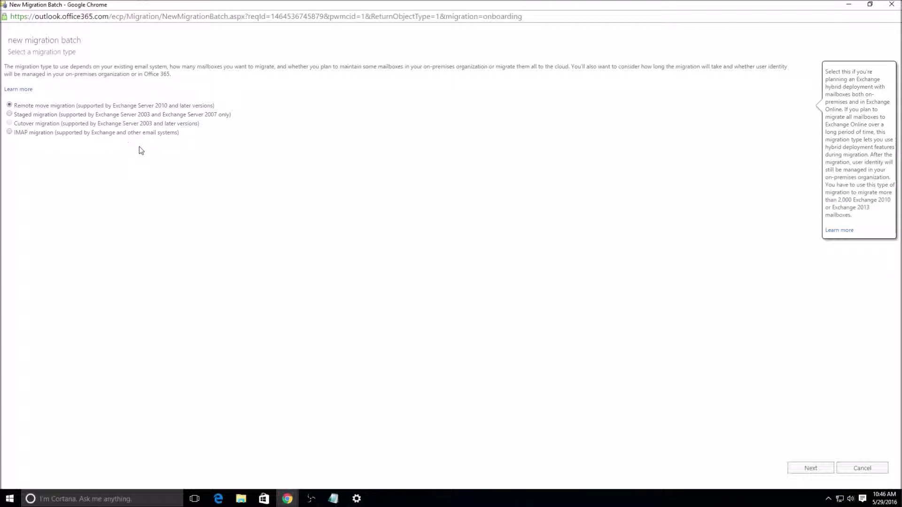
pyautogui.moveTo(165, 114)
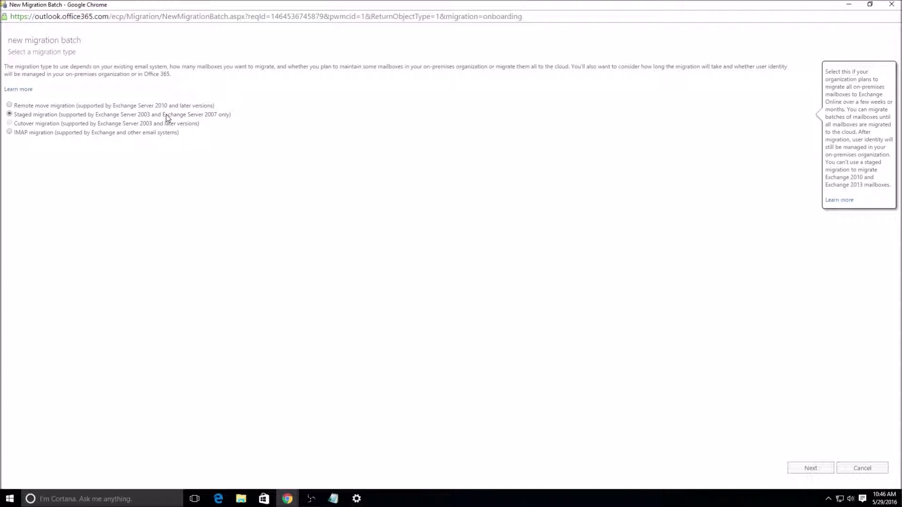
pyautogui.moveTo(163, 135)
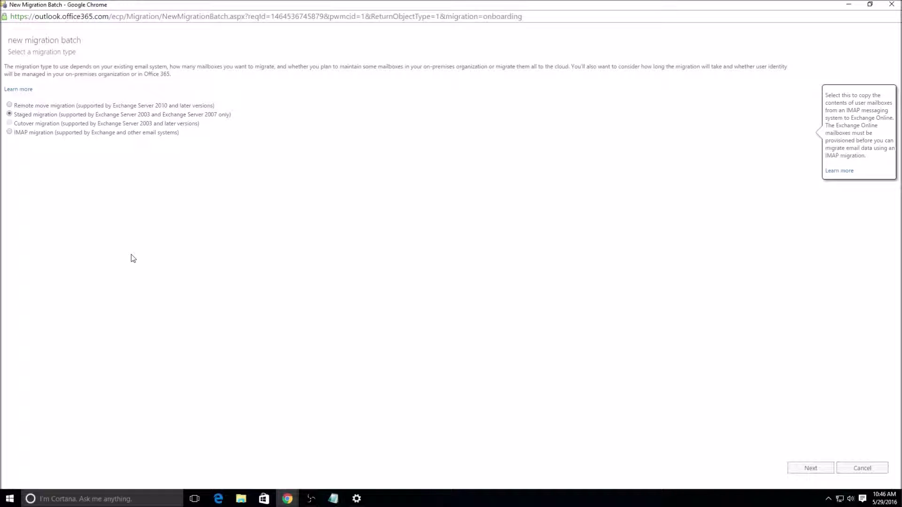
pyautogui.click(103, 133)
# Step: Close the batch window without saving and confirm Leave this Page
pyautogui.rightClick(171, 6)
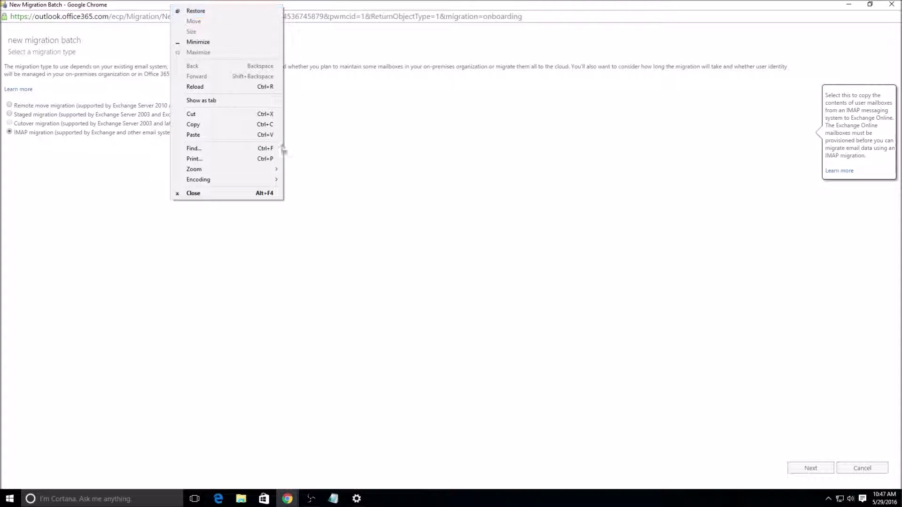
pyautogui.click(270, 195)
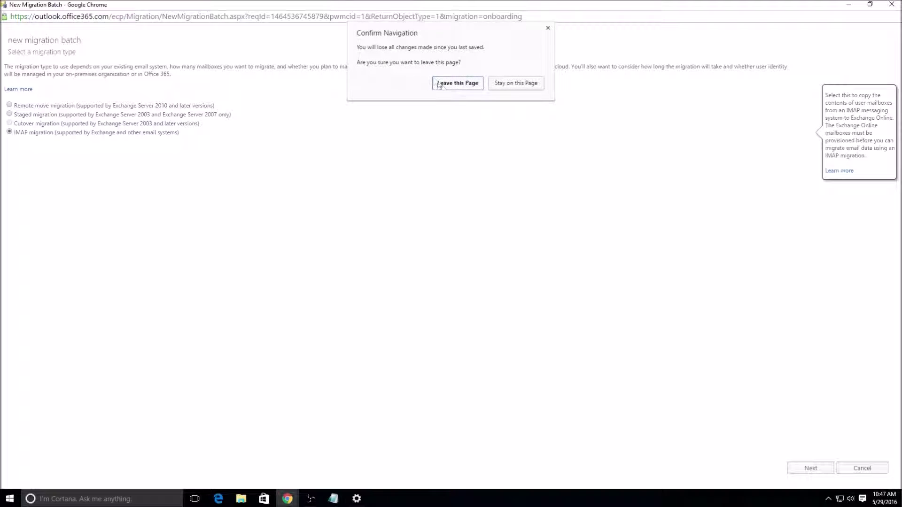
pyautogui.click(458, 85)
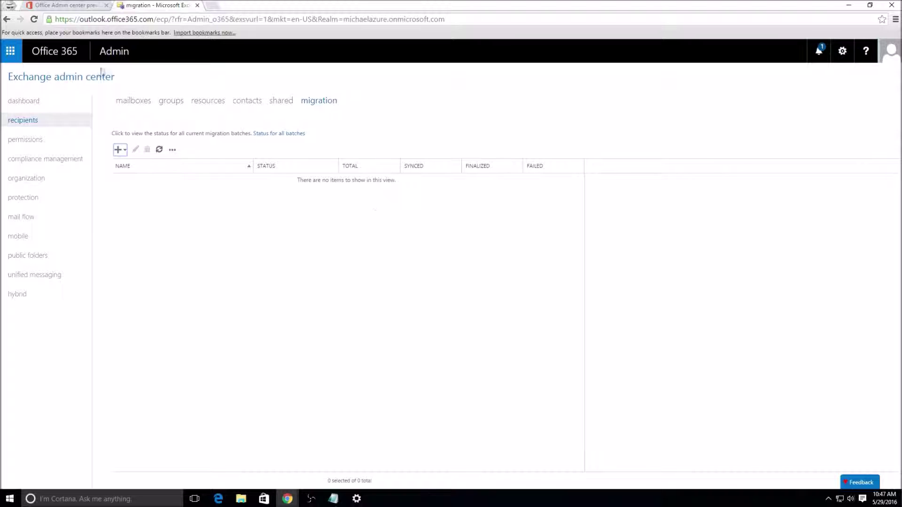
# Step: Go to permissions to list the 12 admin role groups, such as Compliance Management and Help Desk
pyautogui.click(45, 138)
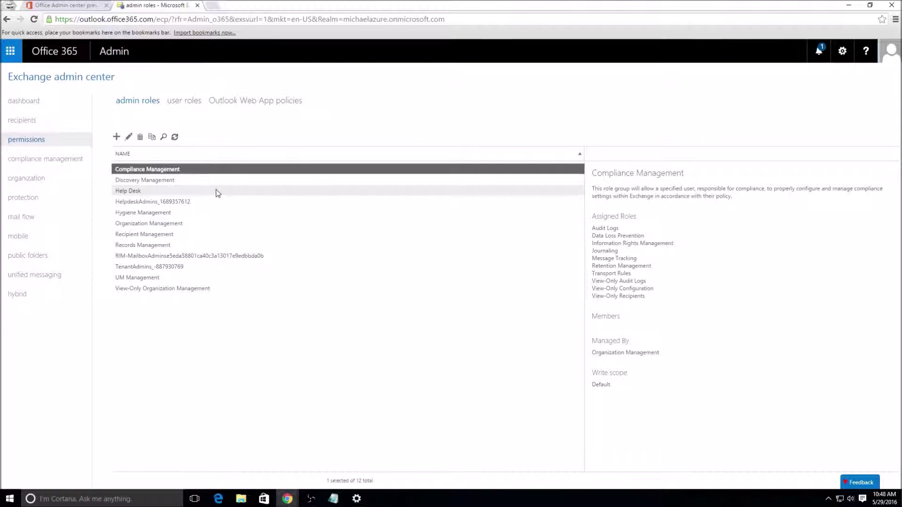
# Step: Check the user role assignment policies, then show the Outlook Web App policies list
pyautogui.click(186, 102)
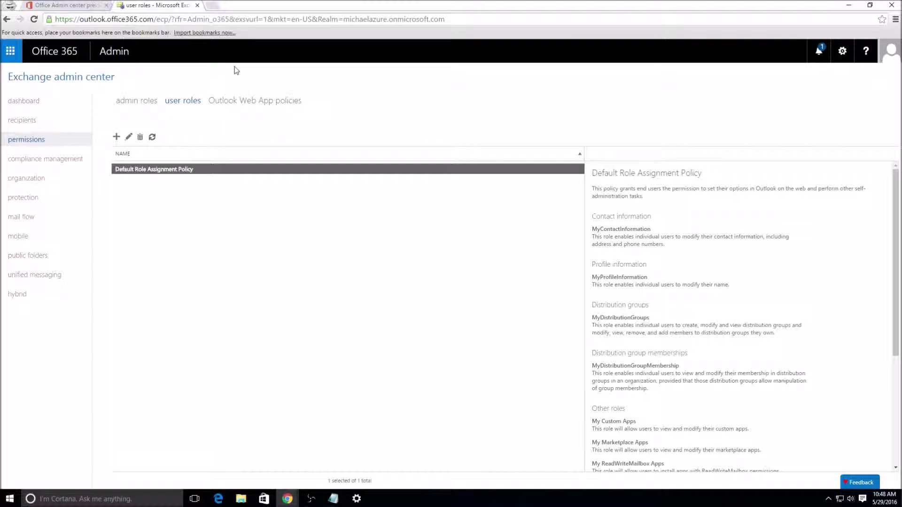
pyautogui.click(246, 101)
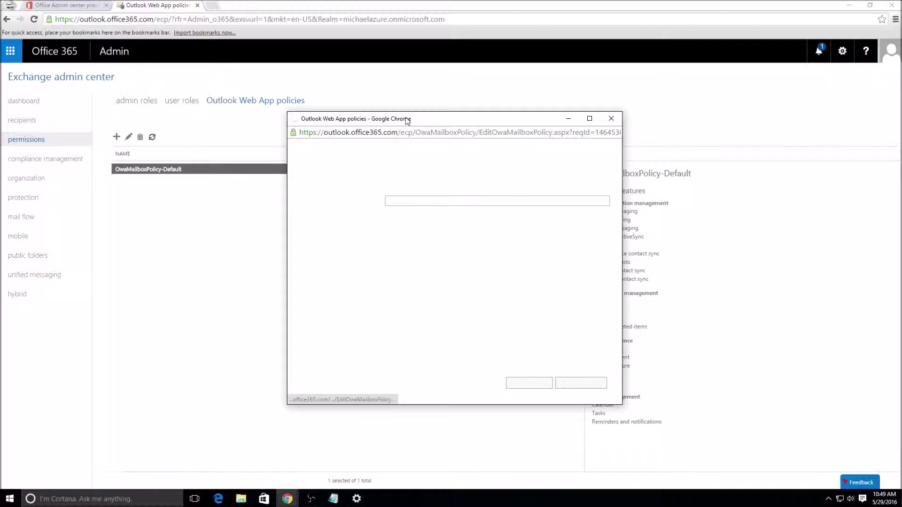
# Step: Review OwaMailboxPolicy-Default's full feature list, offline access and file access settings
pyautogui.click(310, 190)
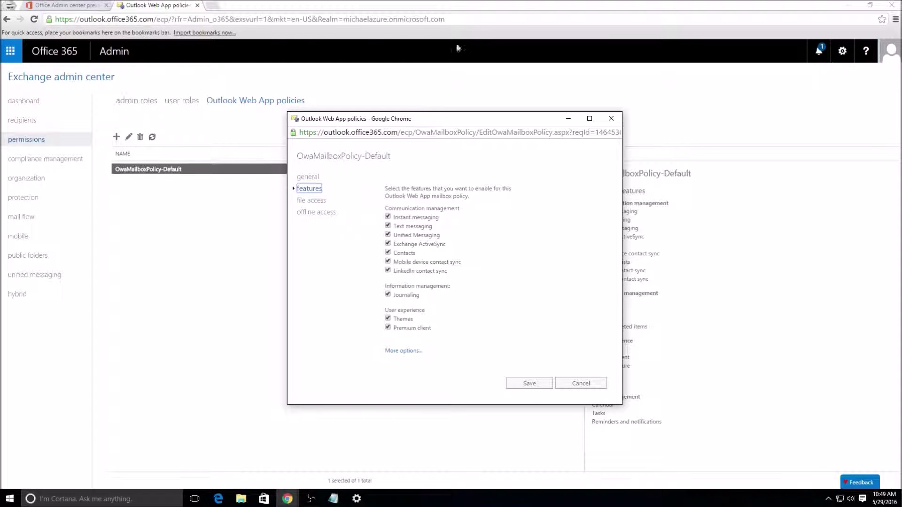
pyautogui.click(399, 351)
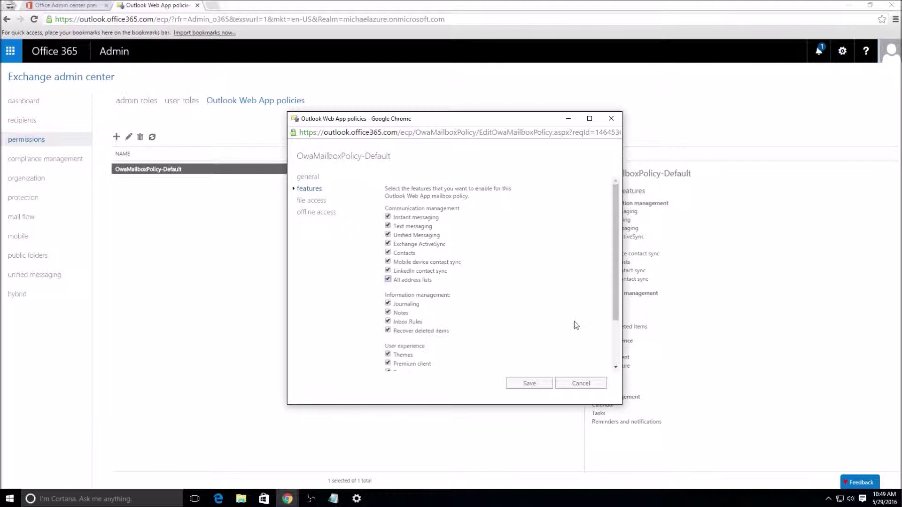
pyautogui.scroll(-2, 568, 315)
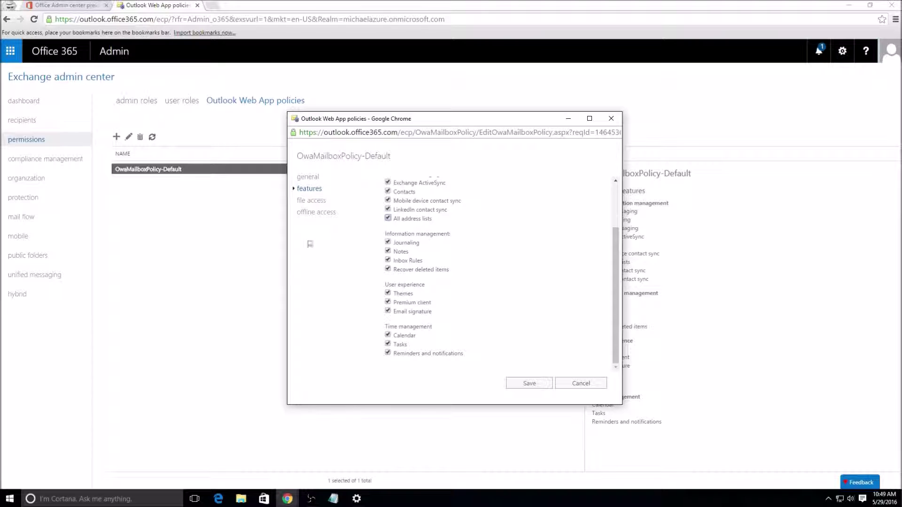
pyautogui.click(320, 212)
pyautogui.click(318, 203)
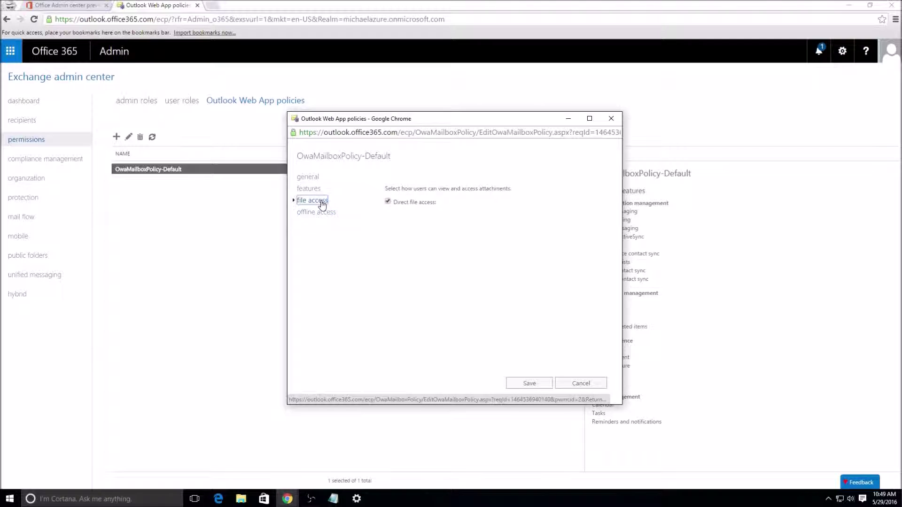
# Step: Return to the general page, cancel the policy editor unsaved, and open in-place eDiscovery & hold
pyautogui.click(317, 178)
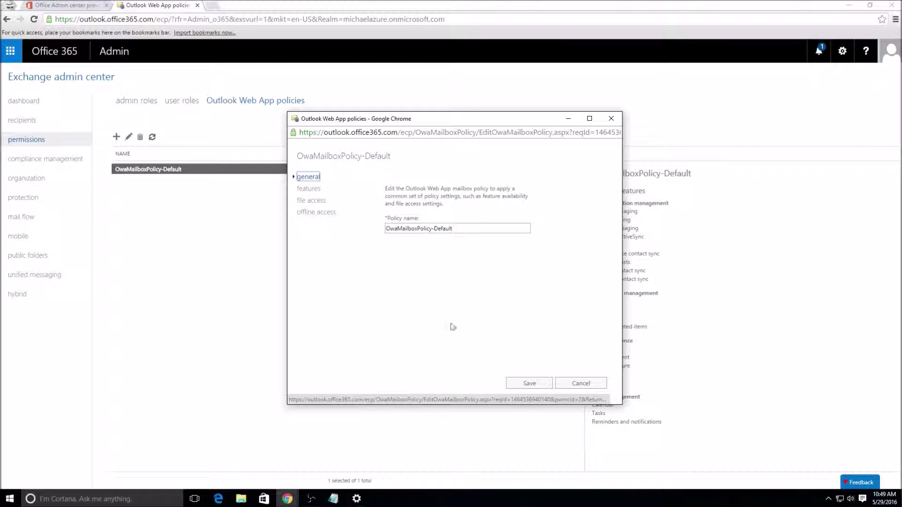
pyautogui.click(591, 390)
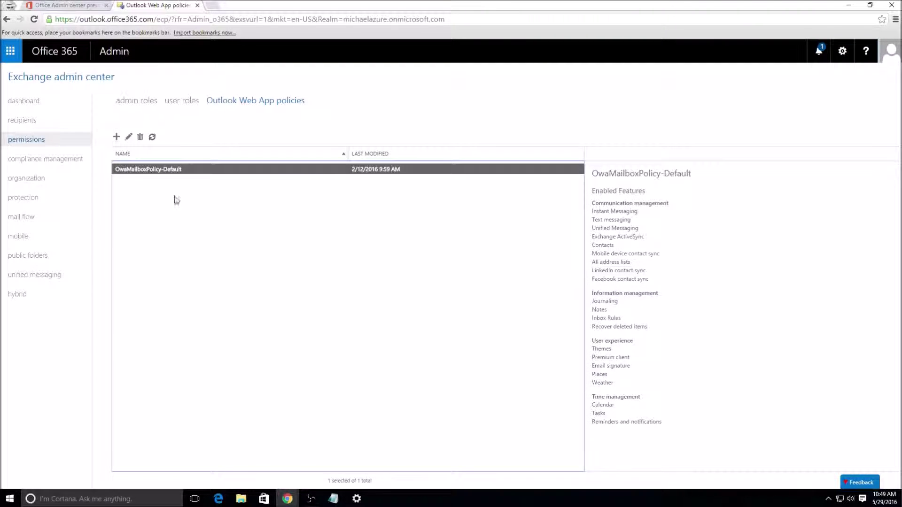
pyautogui.click(64, 160)
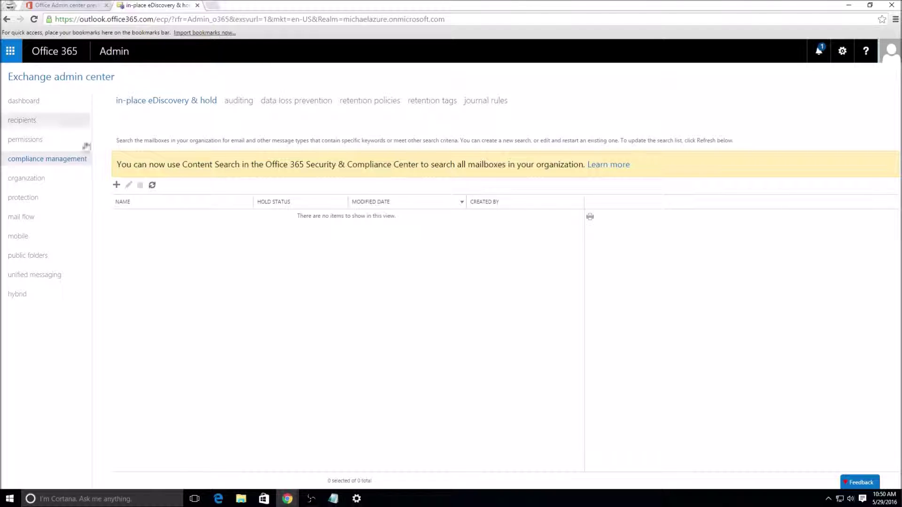
# Step: Start a new in-place eDiscovery & hold in a maximized form, named 'test'
pyautogui.click(116, 185)
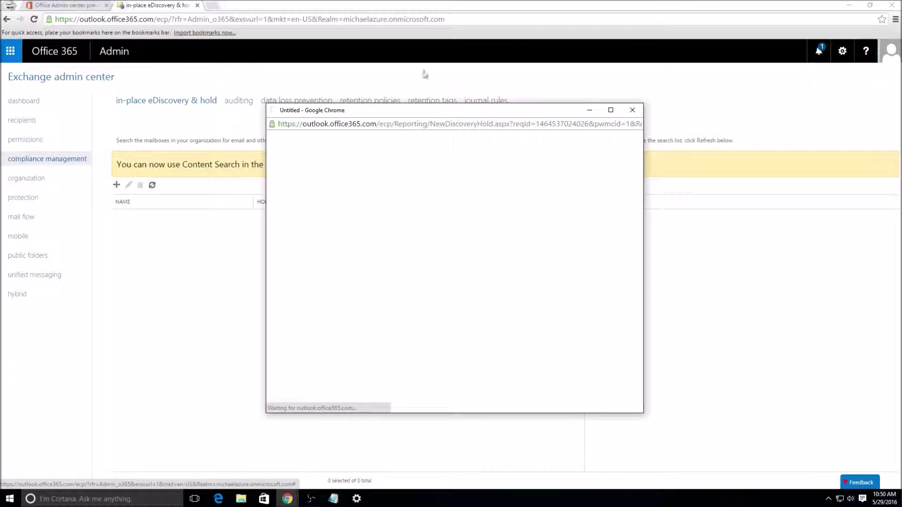
pyautogui.doubleClick(455, 106)
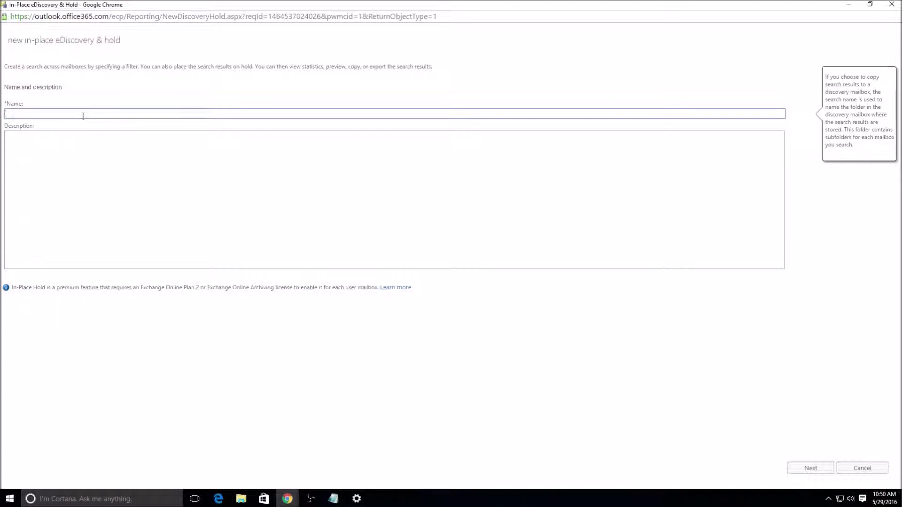
pyautogui.write('test')
pyautogui.click(74, 226)
# Step: Set the search to all mailboxes, peek at the search query step, and come back
pyautogui.click(801, 470)
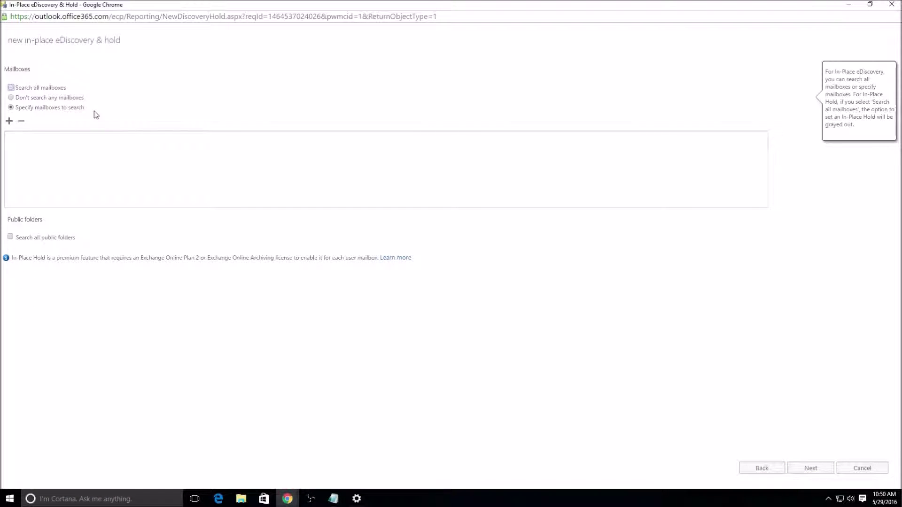
pyautogui.click(80, 98)
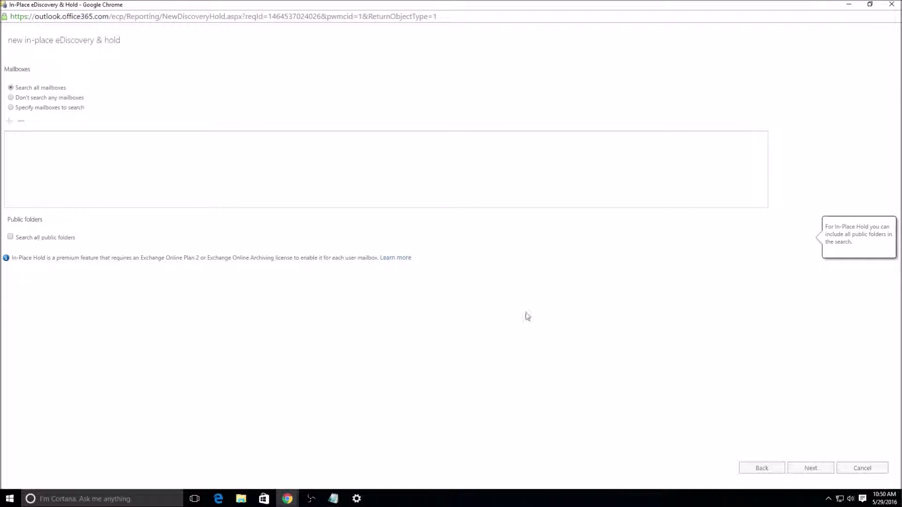
pyautogui.click(806, 469)
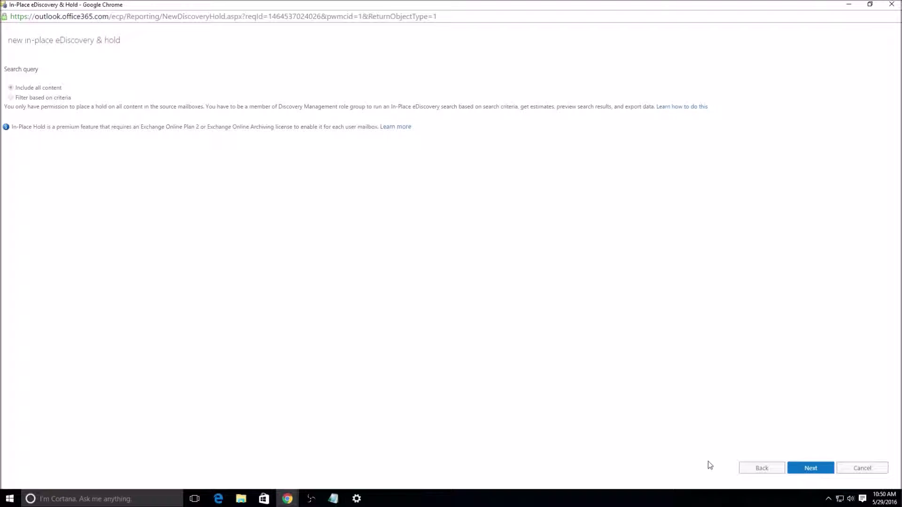
pyautogui.click(759, 468)
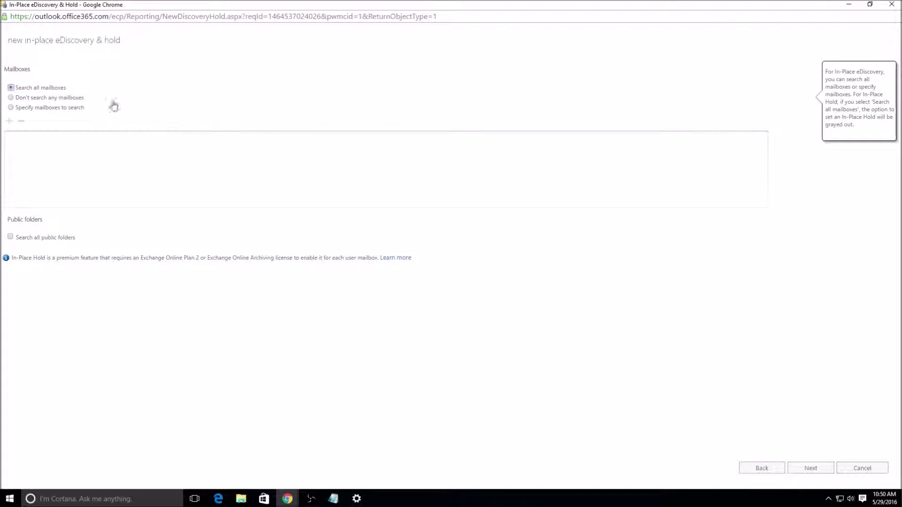
# Step: Switch to specified mailboxes and add the Admin mailbox to the search
pyautogui.click(10, 107)
pyautogui.click(9, 121)
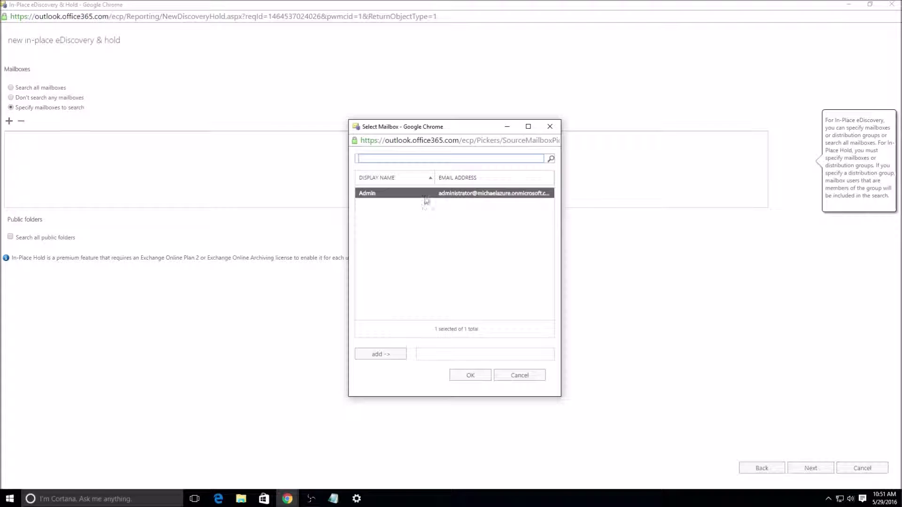
pyautogui.doubleClick(426, 194)
pyautogui.click(474, 372)
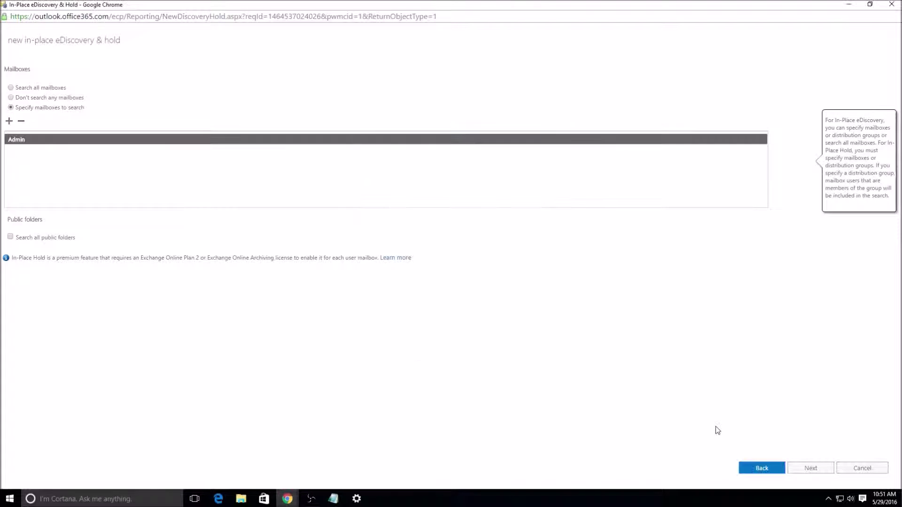
# Step: Advance past the search query step to the In-Place Hold settings
pyautogui.press('Return')
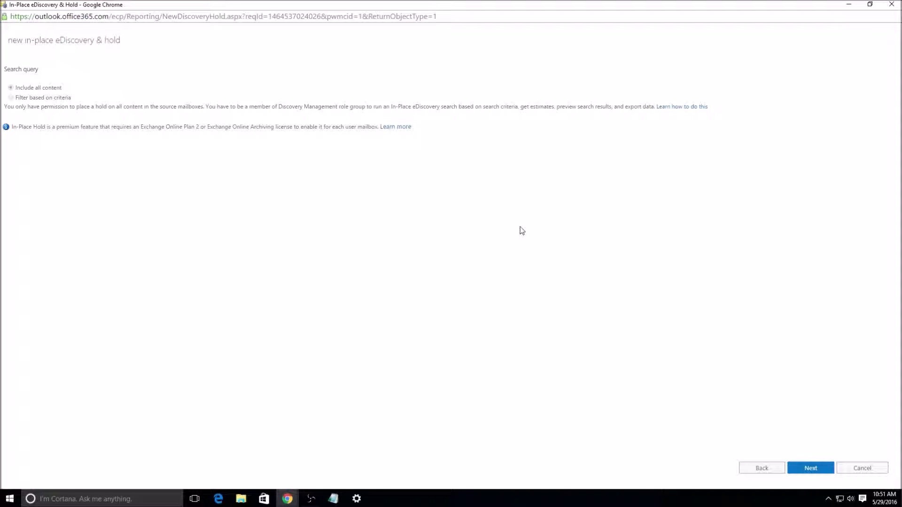
pyautogui.click(816, 469)
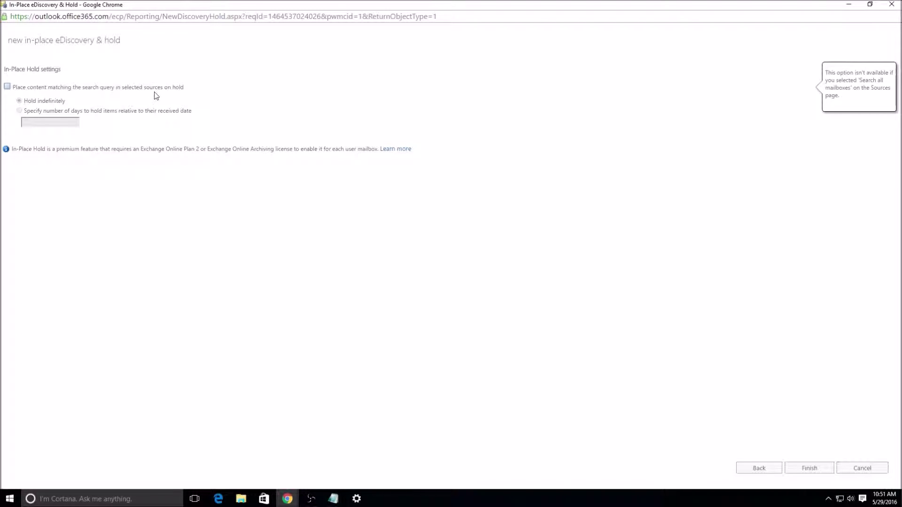
pyautogui.moveTo(194, 113)
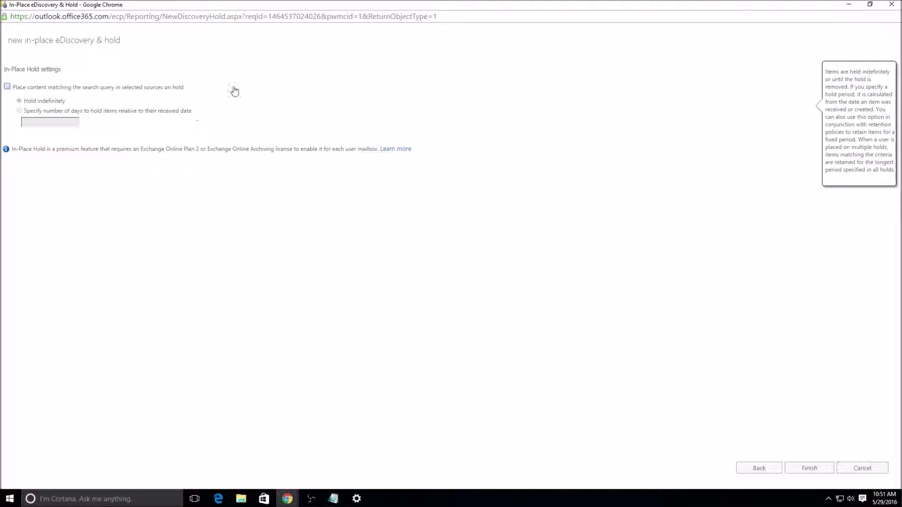
pyautogui.moveTo(237, 88)
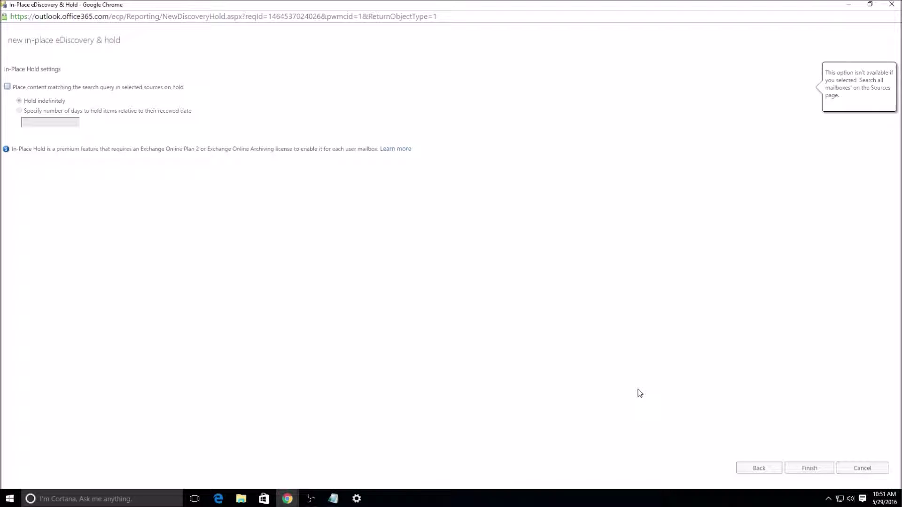
# Step: Cancel the unfinished eDiscovery wizard and switch to the auditing reports tab
pyautogui.click(870, 474)
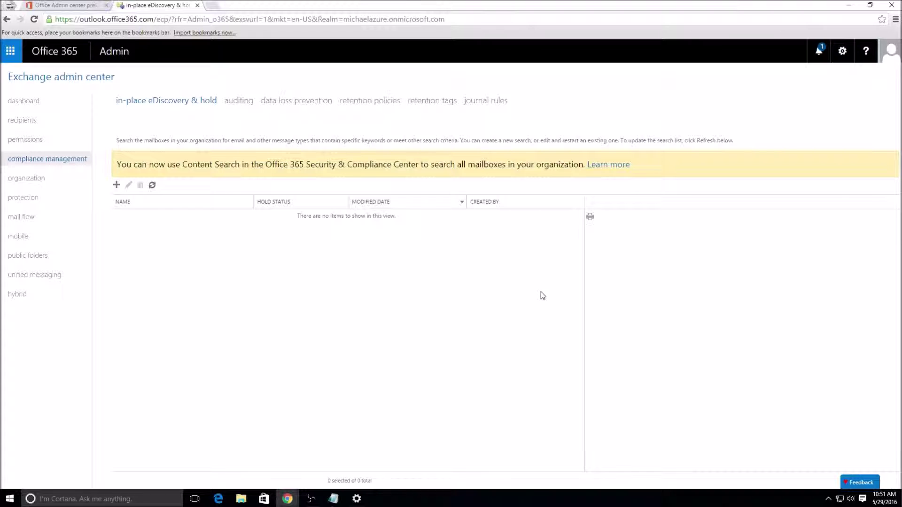
pyautogui.click(250, 102)
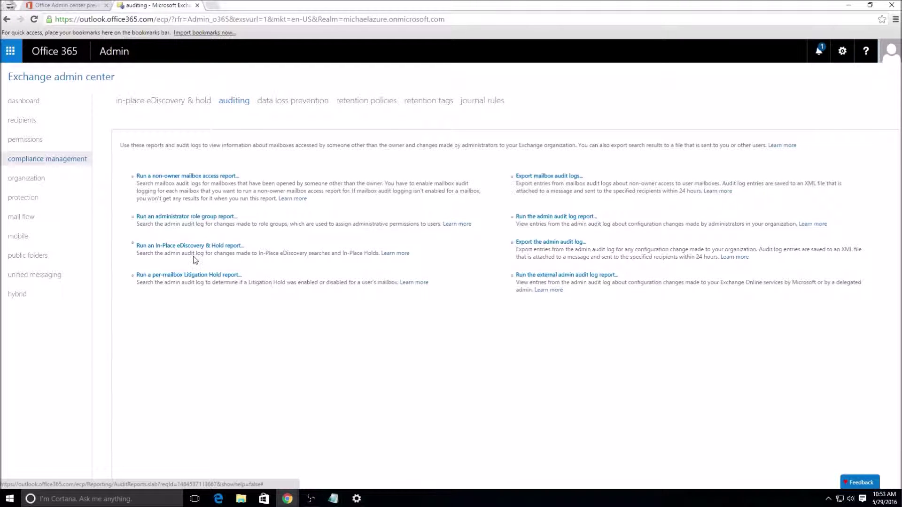
# Step: Show the compliance management data loss prevention page, which has no DLP policies yet
pyautogui.click(314, 103)
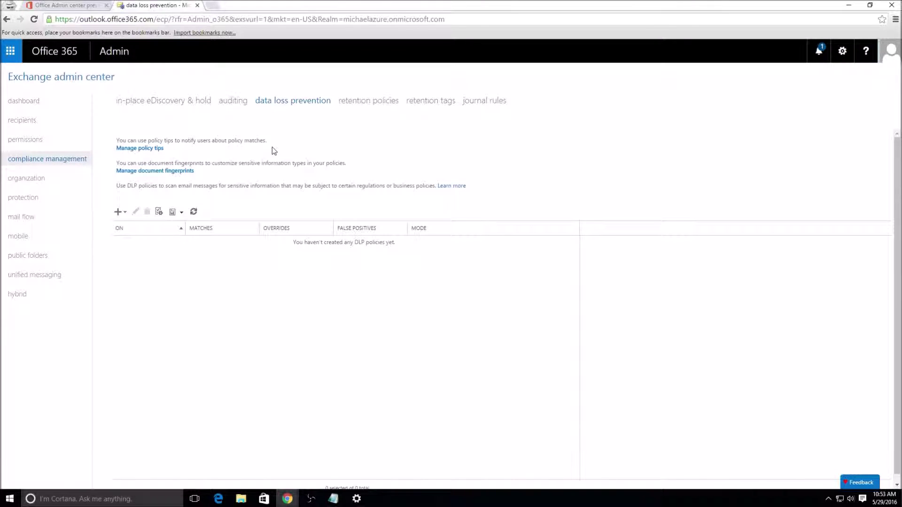
pyautogui.click(120, 212)
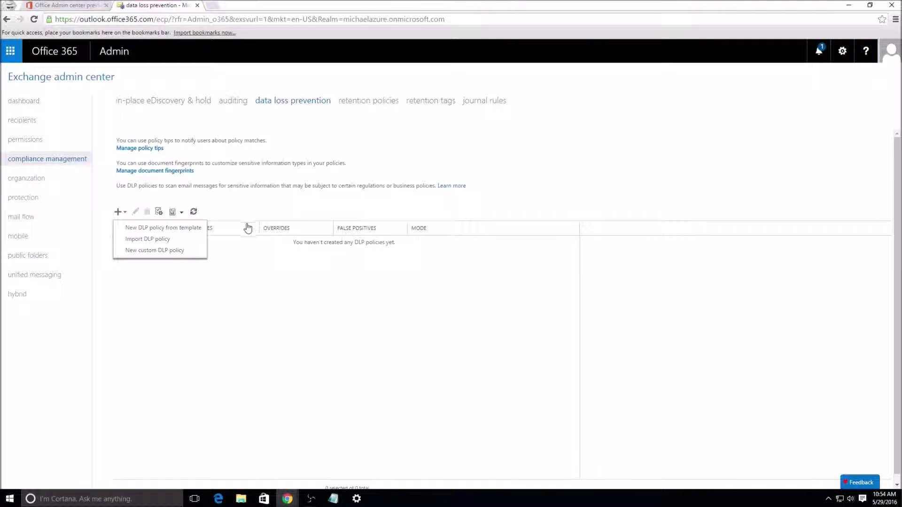
pyautogui.click(202, 229)
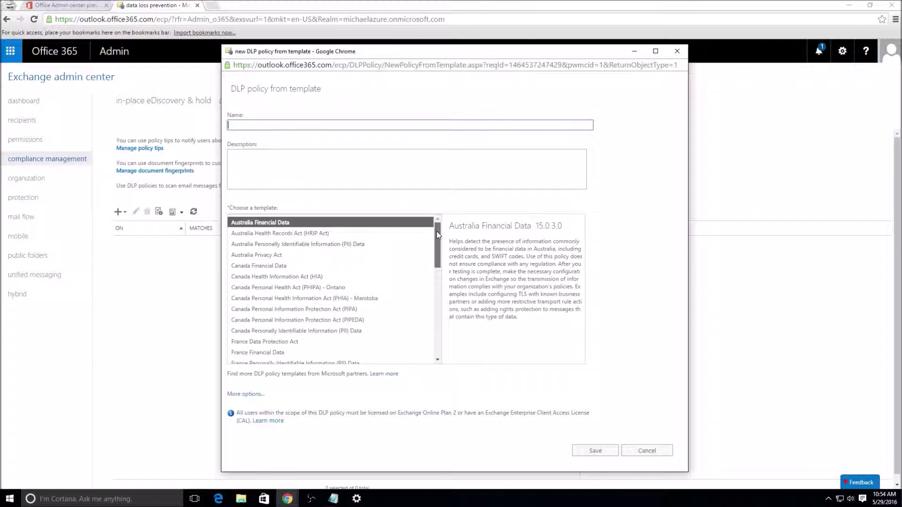
pyautogui.moveTo(436, 231); pyautogui.dragTo(442, 347)
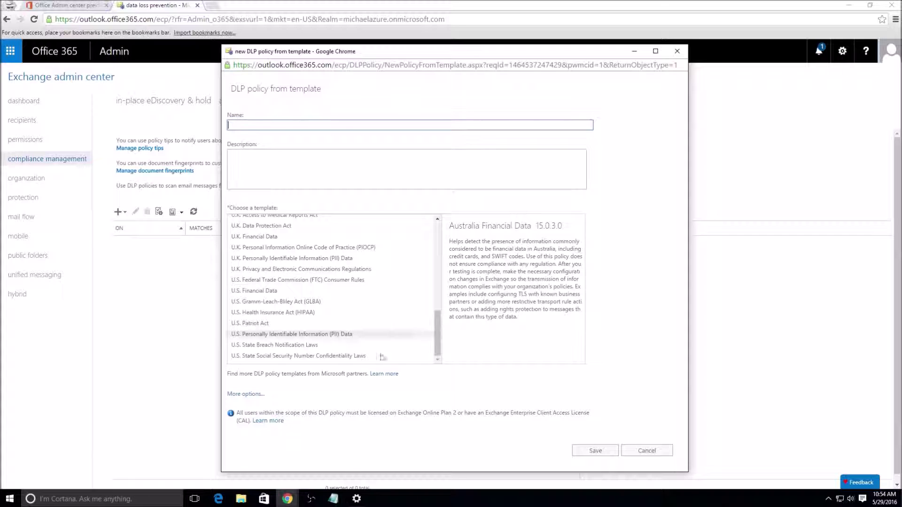
pyautogui.click(257, 395)
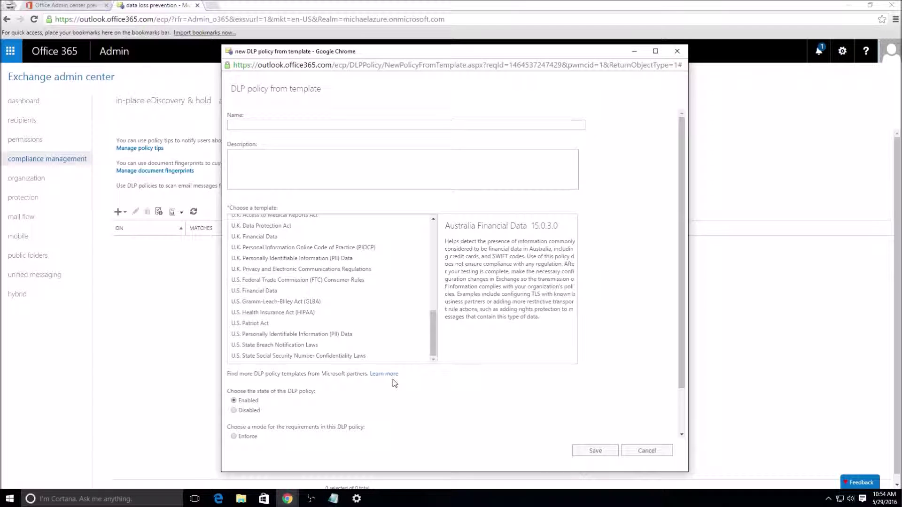
pyautogui.click(656, 450)
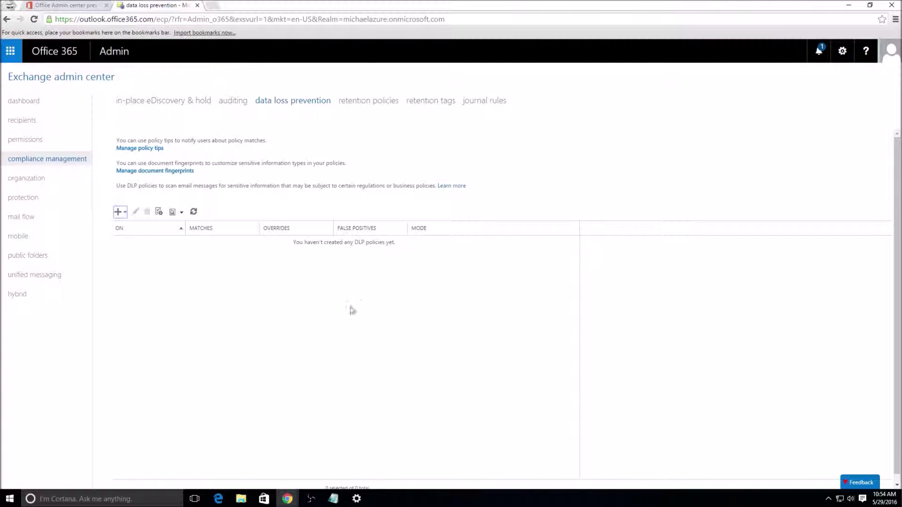
# Step: Display the compliance management retention tags, 12 tags such as 1 Month Delete and Junk Email
pyautogui.click(375, 102)
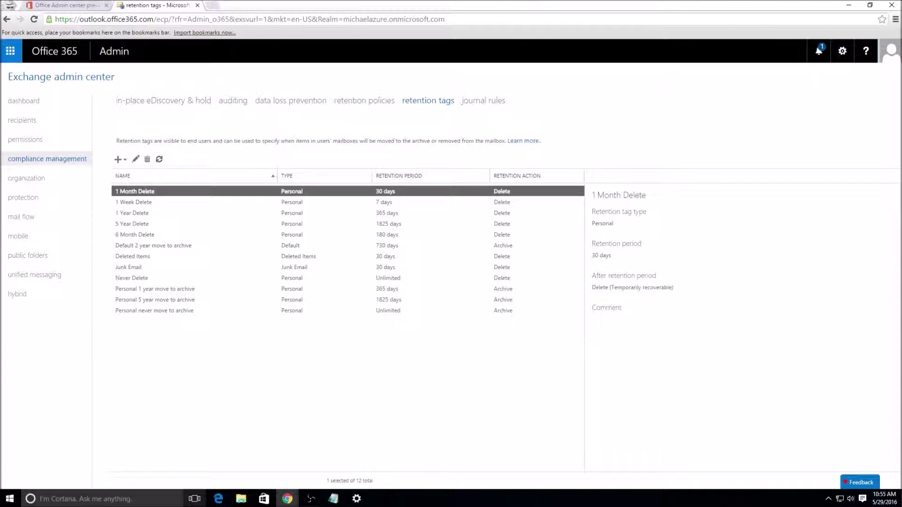
# Step: View the retention policies list, then move to the empty compliance management journal rules page
pyautogui.click(345, 103)
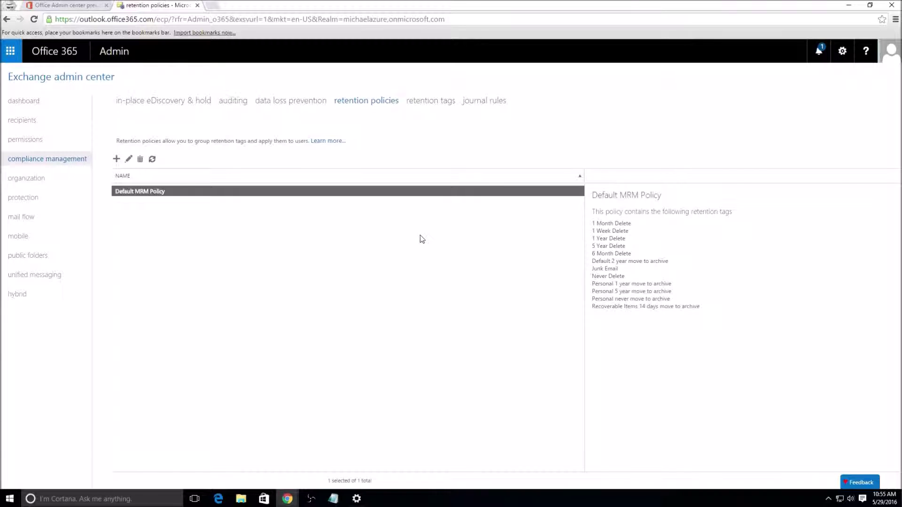
pyautogui.click(488, 100)
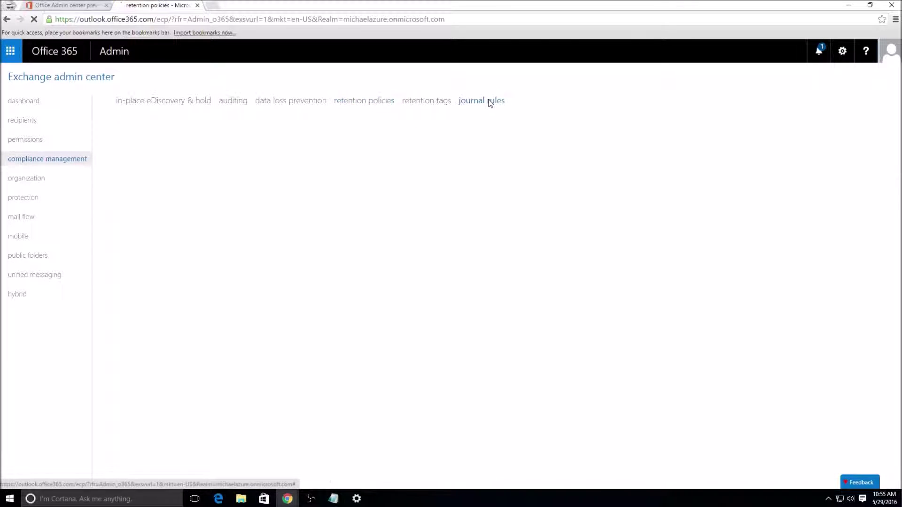
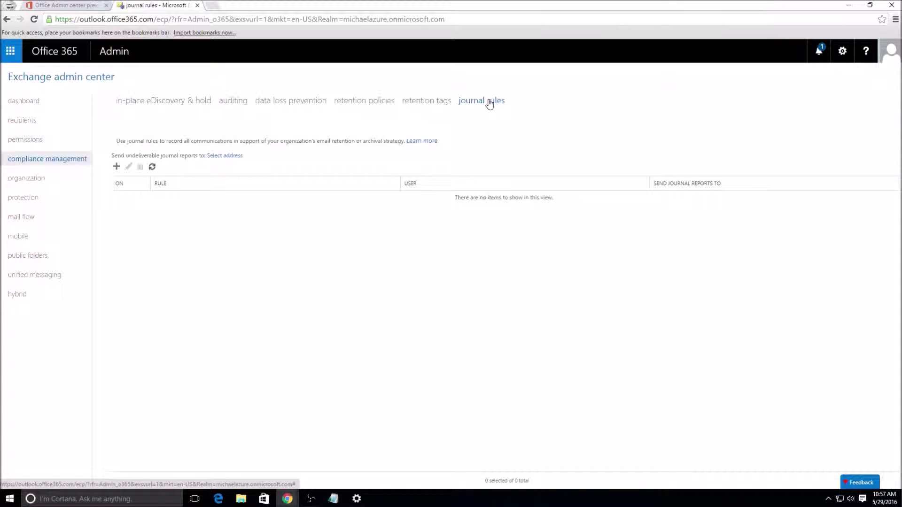
# Step: Show the organization sharing page, with no organization relationships and the Default Sharing Policy enabled
pyautogui.click(43, 178)
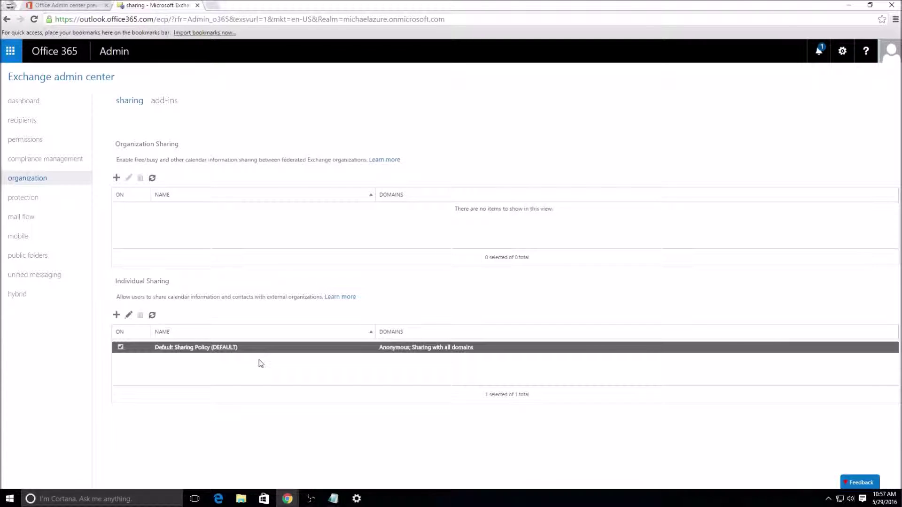
# Step: Browse the installed add-ins, including My Templates and Unsubscribe, then show the malware filter policies
pyautogui.click(172, 102)
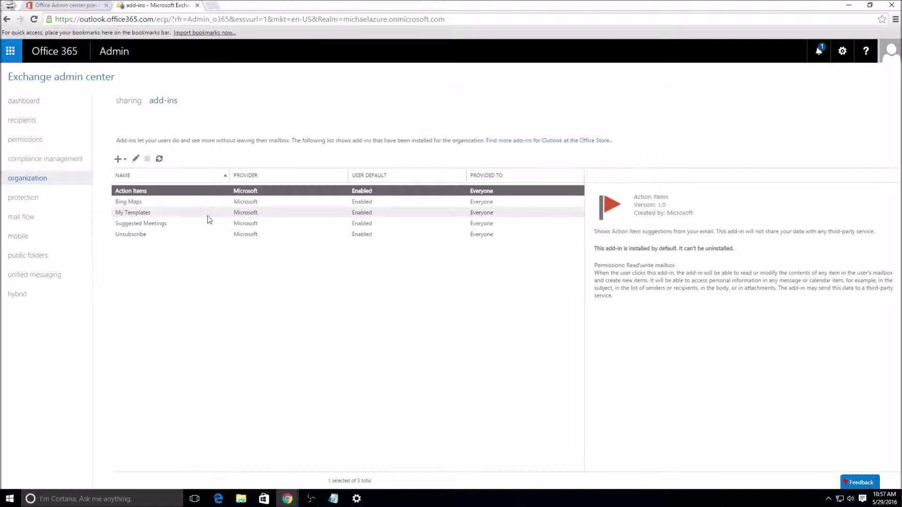
pyautogui.click(119, 159)
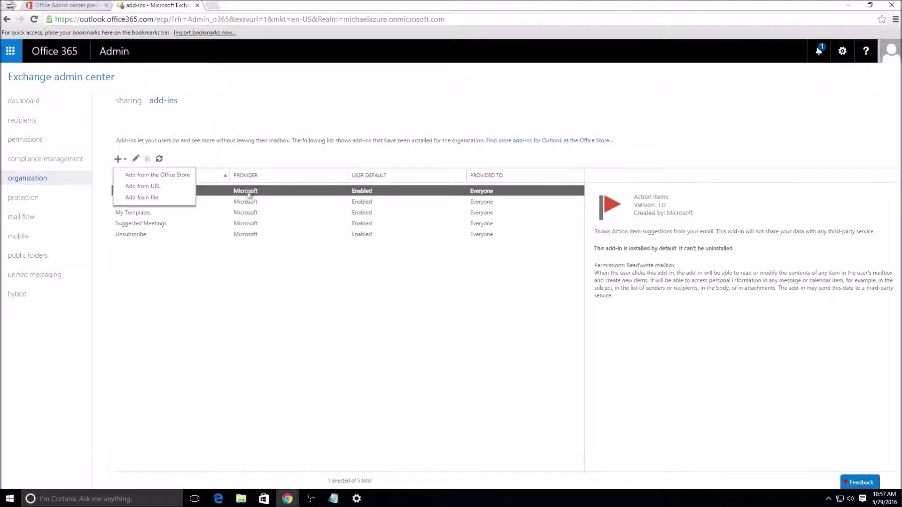
pyautogui.click(194, 288)
pyautogui.click(159, 160)
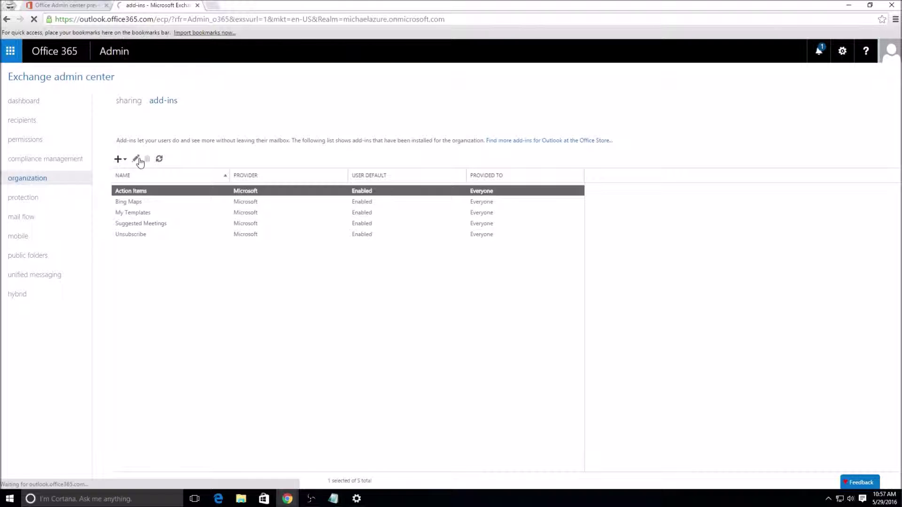
pyautogui.click(159, 213)
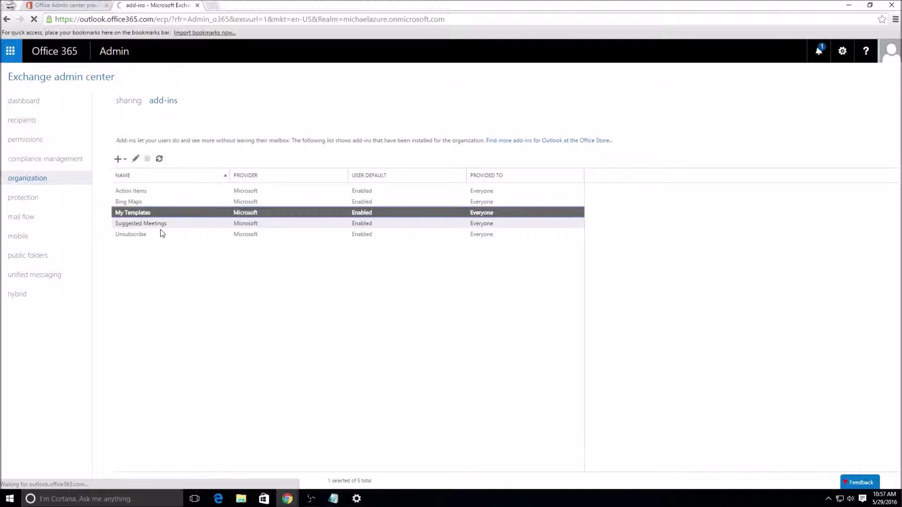
pyautogui.click(161, 233)
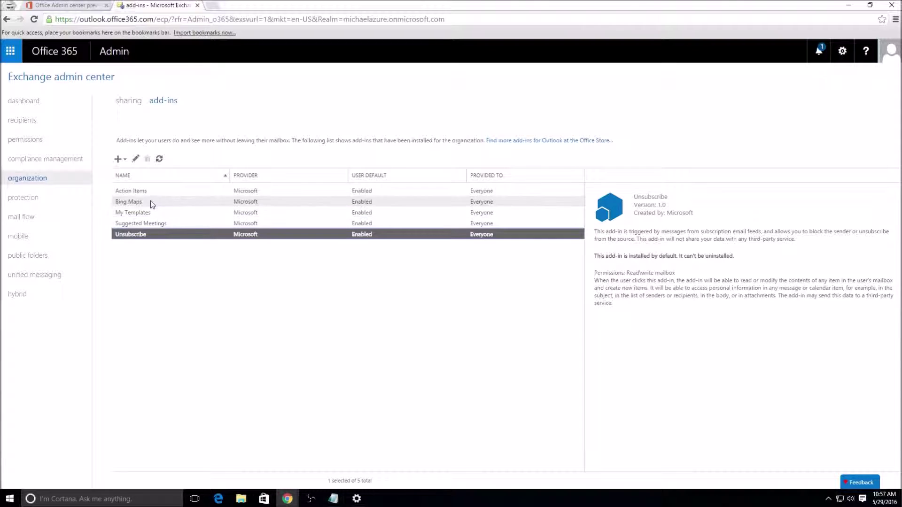
pyautogui.click(56, 197)
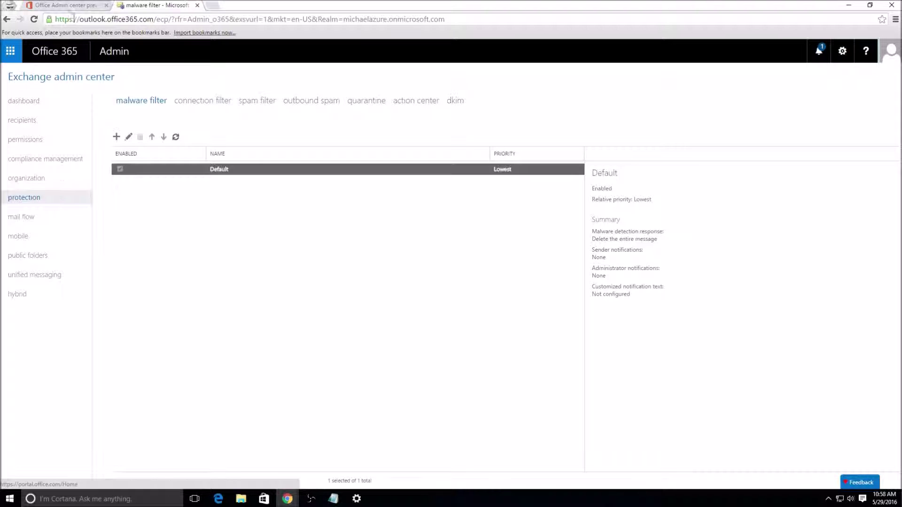
# Step: Cancel a new anti-malware policy and show the connection filter's Default policy instead
pyautogui.click(115, 138)
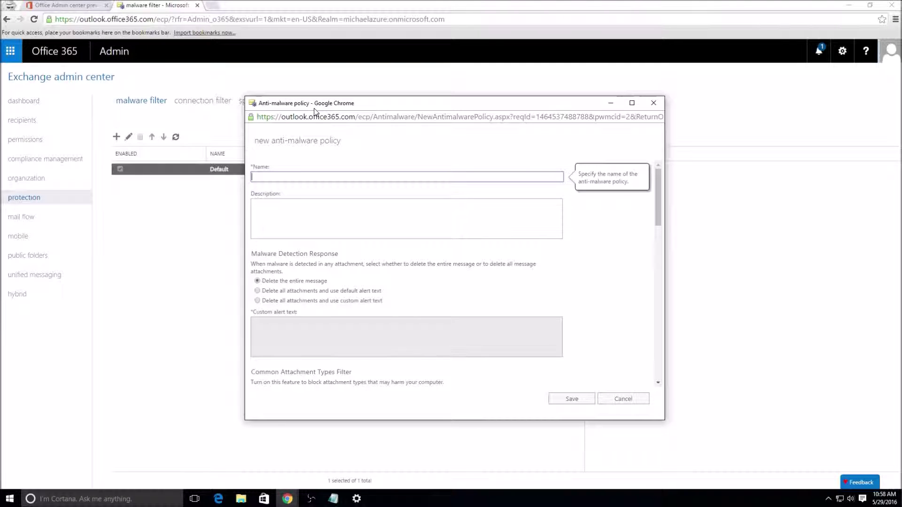
pyautogui.click(635, 402)
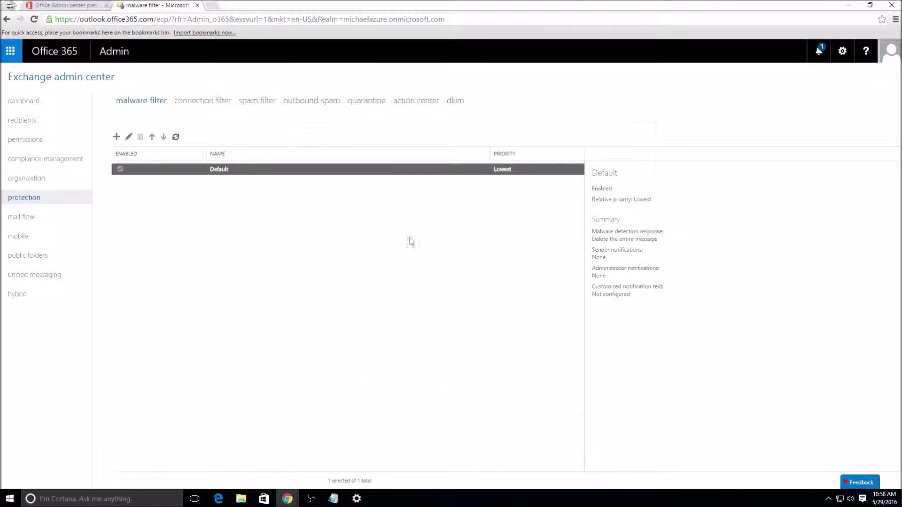
pyautogui.click(213, 103)
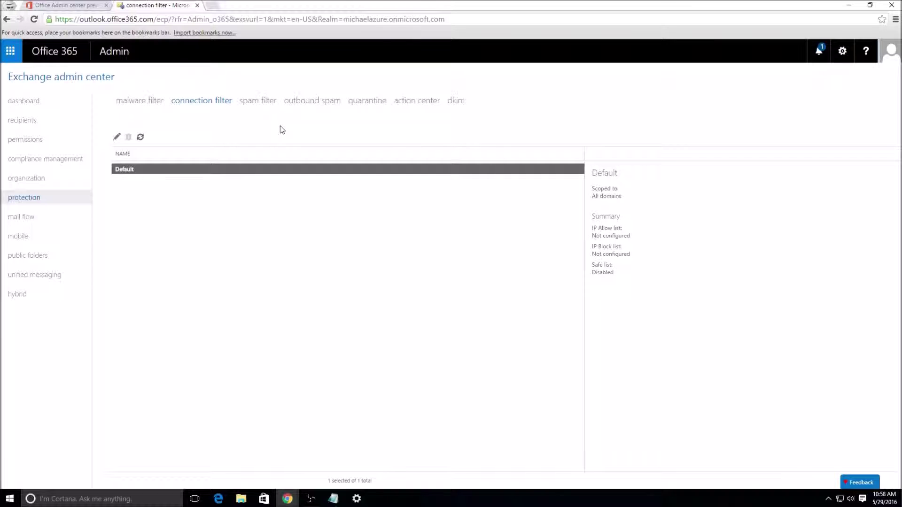
# Step: Look over the spam filter policy, then the Default outbound spam policy with notifications disabled
pyautogui.click(272, 102)
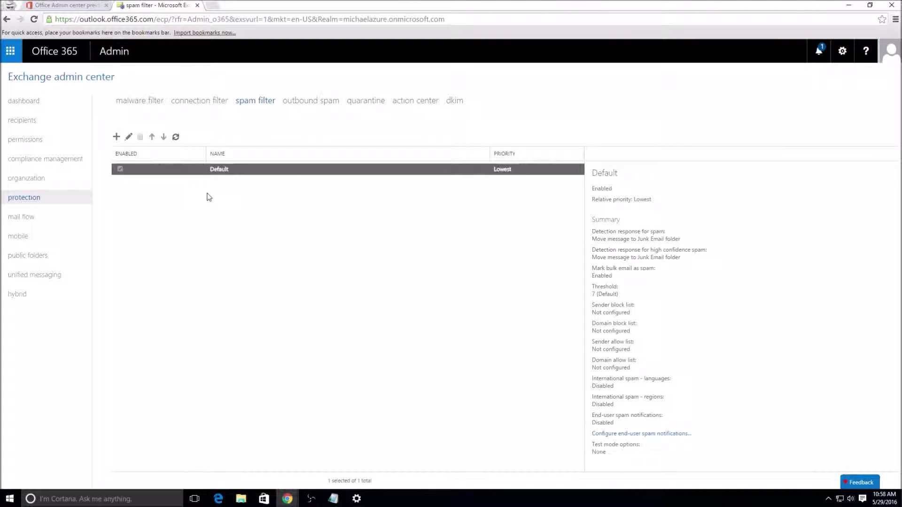
pyautogui.click(303, 102)
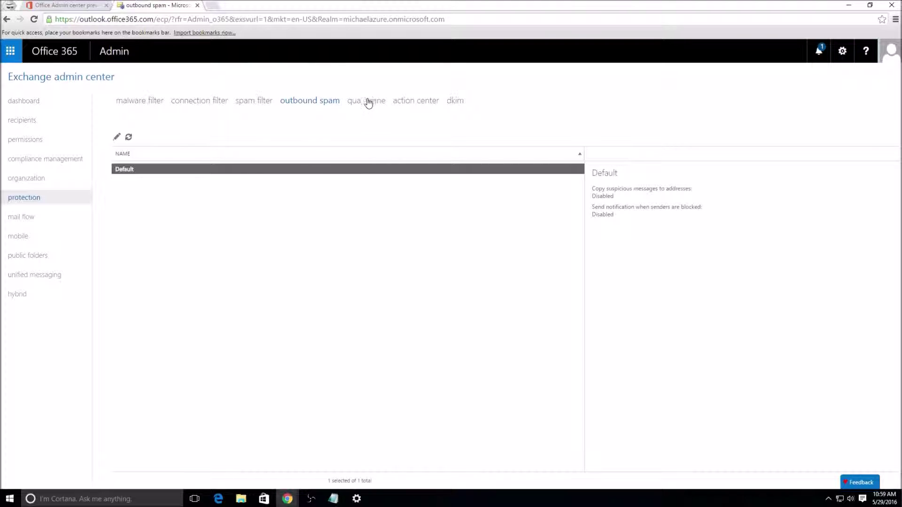
# Step: Check the empty quarantine, then the action center showing no impacted accounts
pyautogui.click(367, 100)
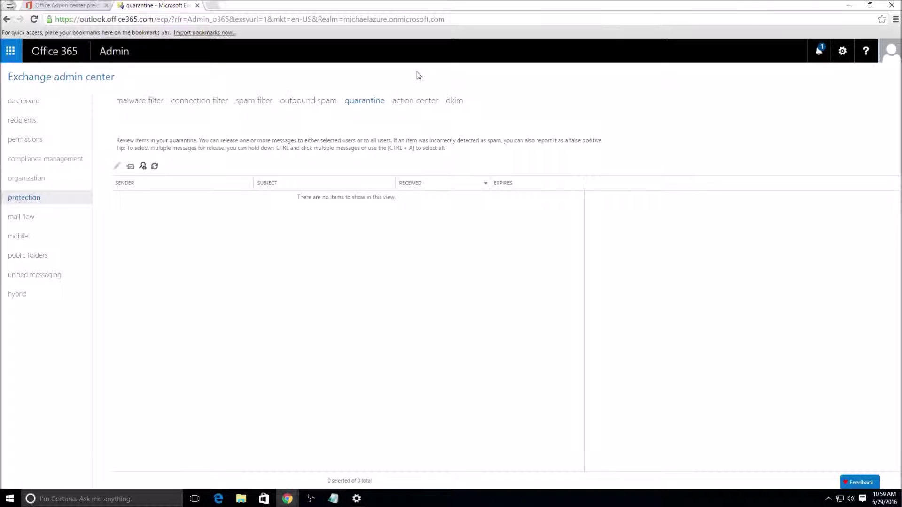
pyautogui.click(424, 103)
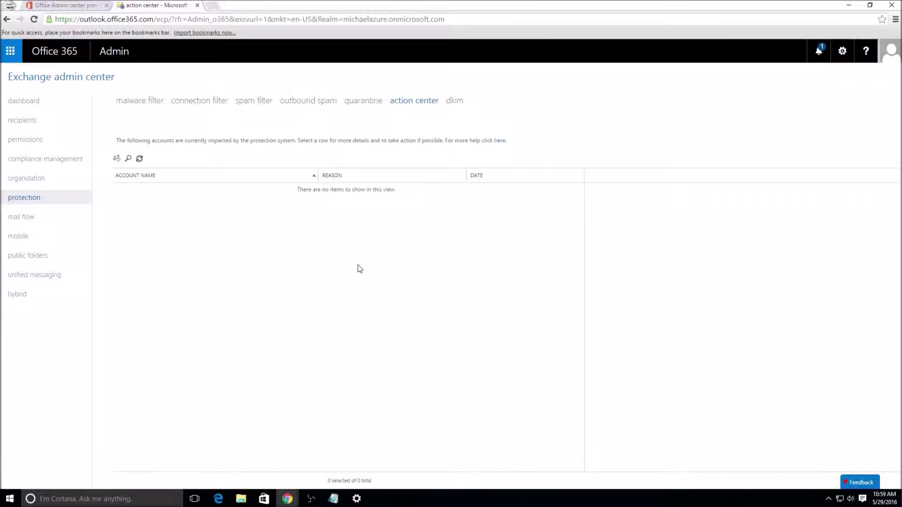
# Step: Show the DKIM page listing three authoritative domains, with the custom domain not signing
pyautogui.click(456, 104)
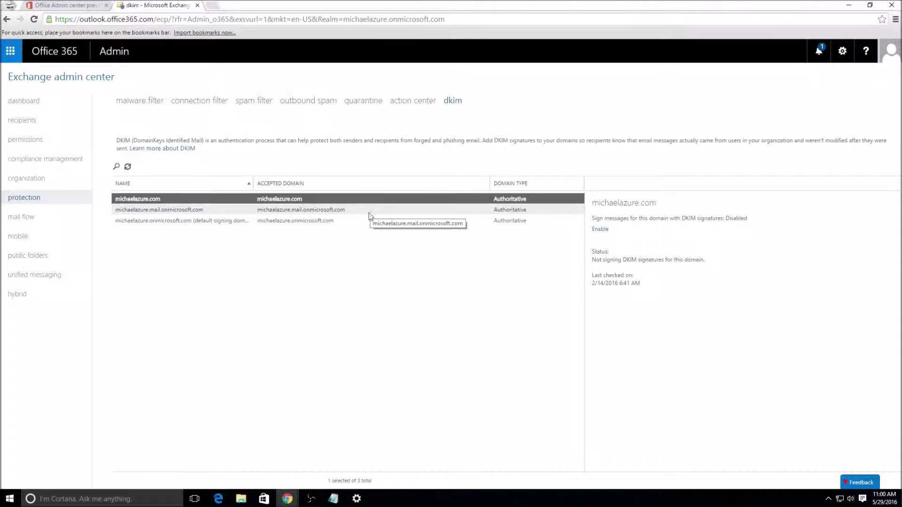
# Step: Compare the domains' DKIM status, the custom domain last checked 2/14/2016, then show mail flow rules
pyautogui.click(319, 212)
pyautogui.click(315, 211)
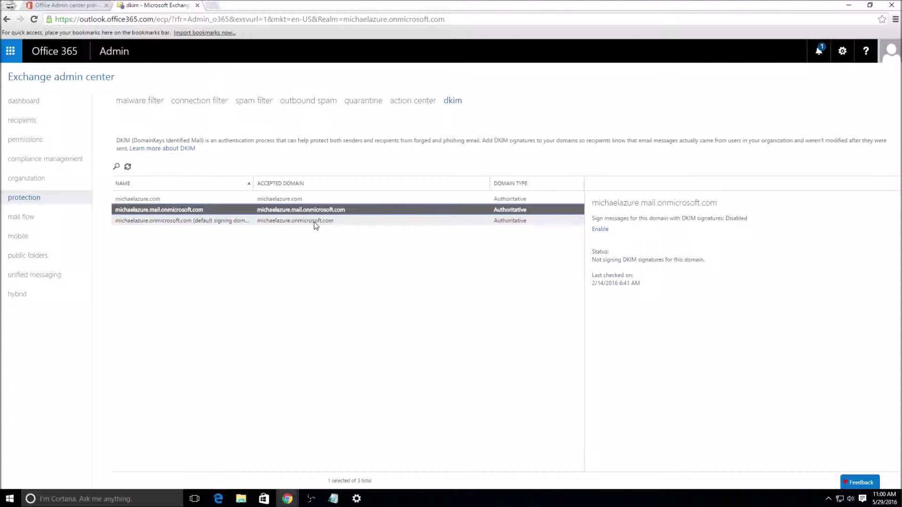
pyautogui.click(356, 199)
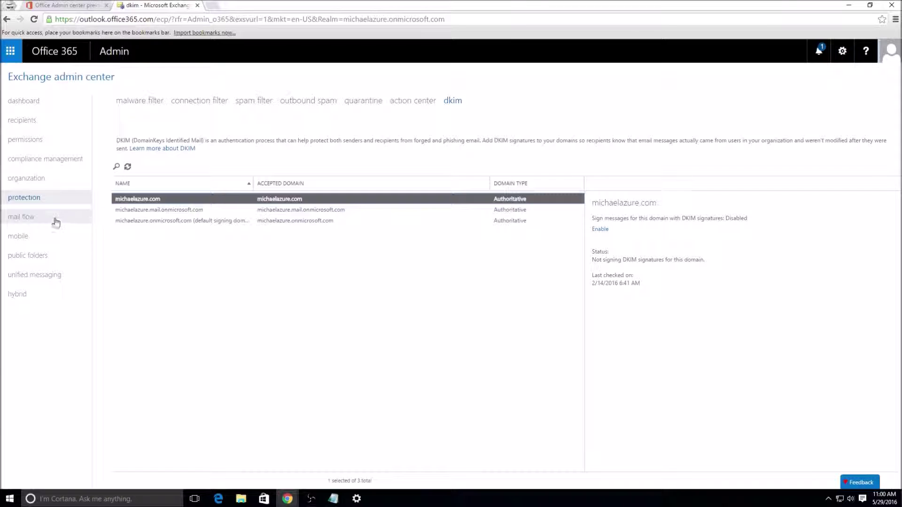
pyautogui.click(70, 218)
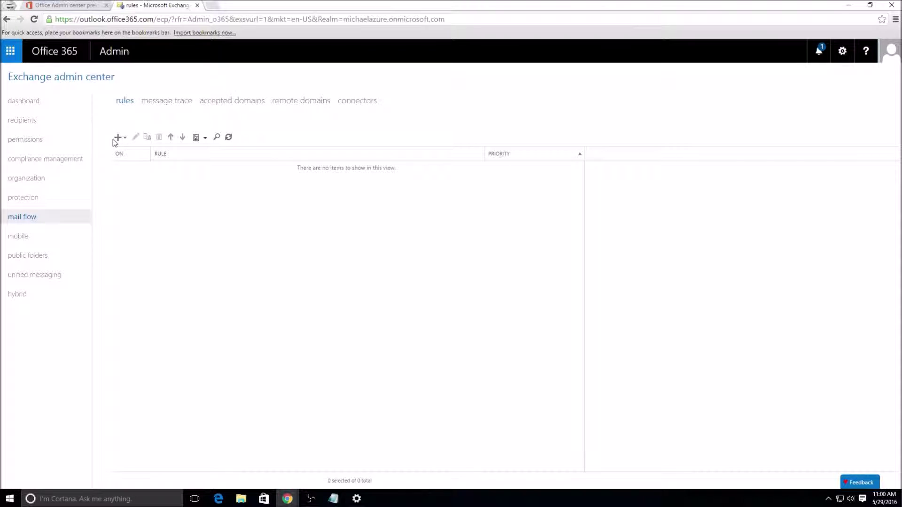
pyautogui.click(117, 138)
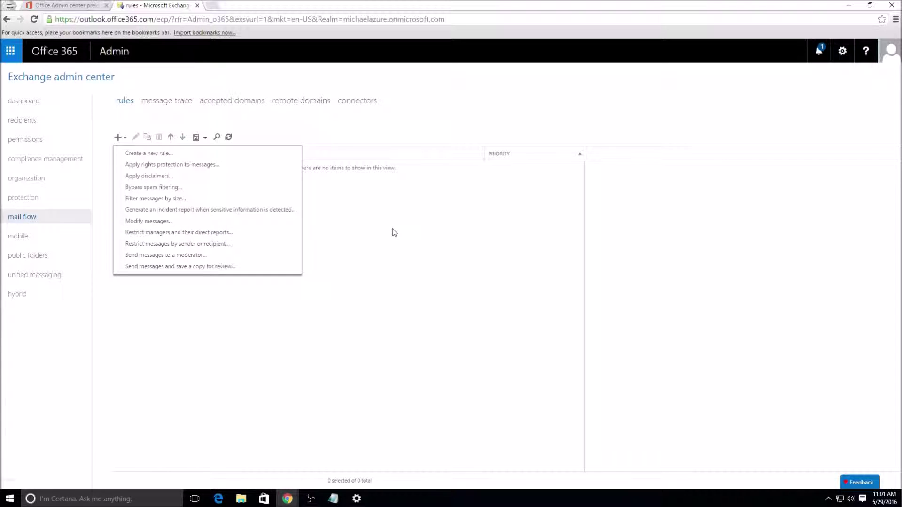
pyautogui.press('Escape')
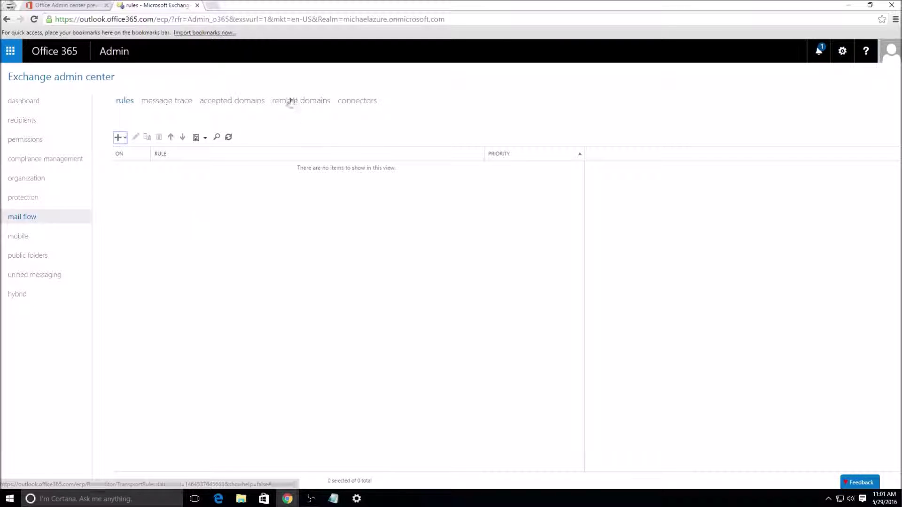
pyautogui.click(182, 140)
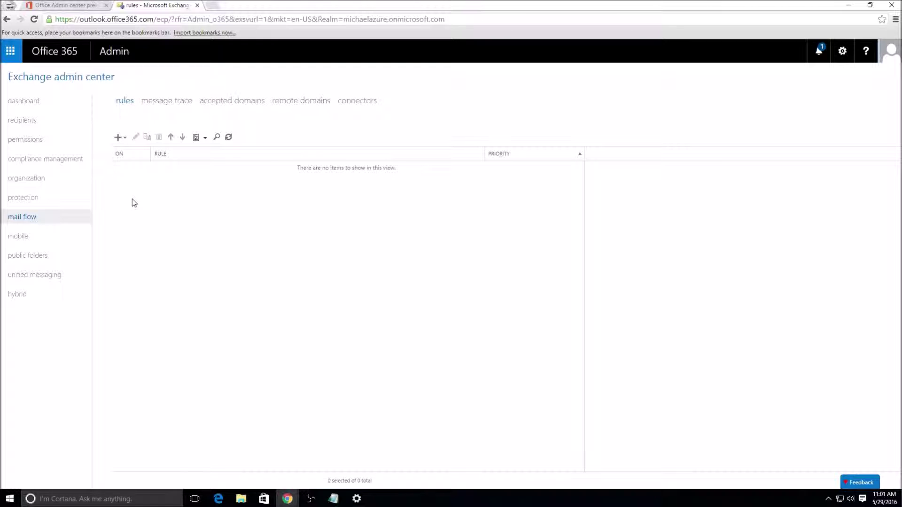
# Step: Set a Custom message trace range, keeping Central Time and 11:00 AM, then show accepted domains
pyautogui.click(179, 100)
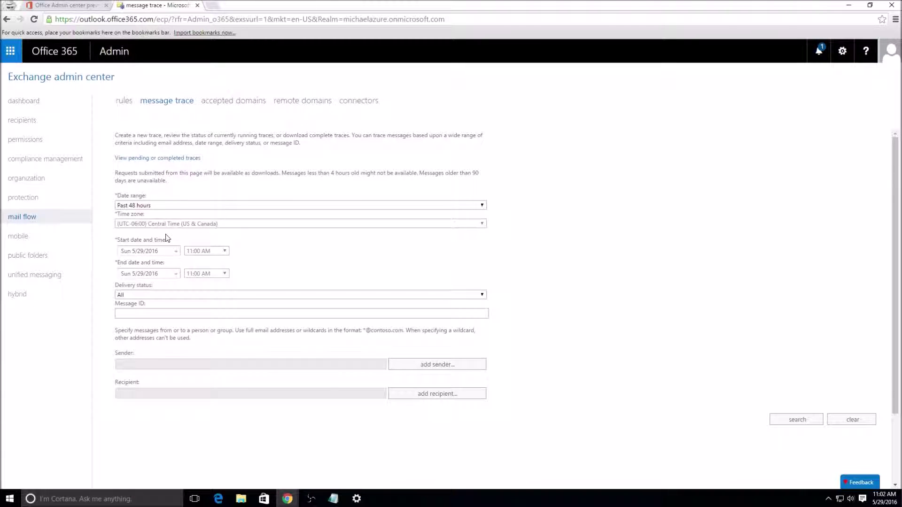
pyautogui.click(178, 206)
pyautogui.click(181, 237)
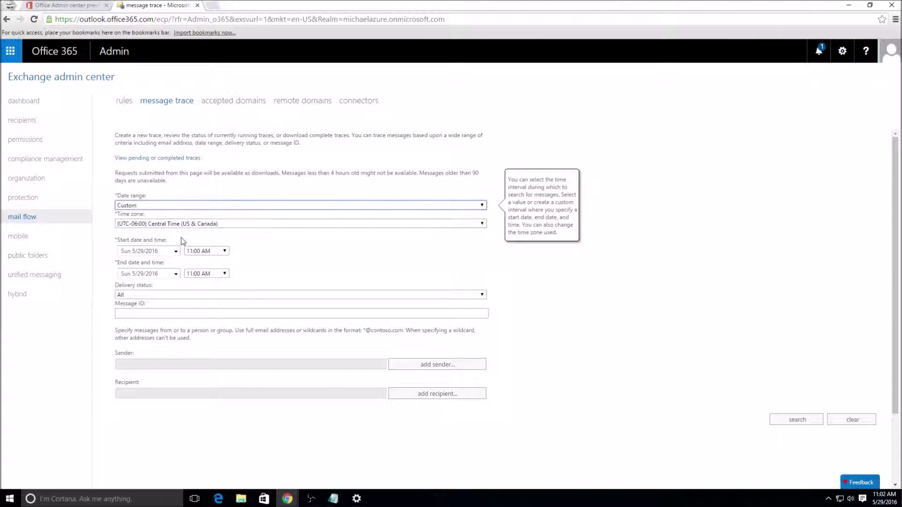
pyautogui.click(185, 224)
pyautogui.press('Escape')
pyautogui.click(206, 251)
pyautogui.click(286, 253)
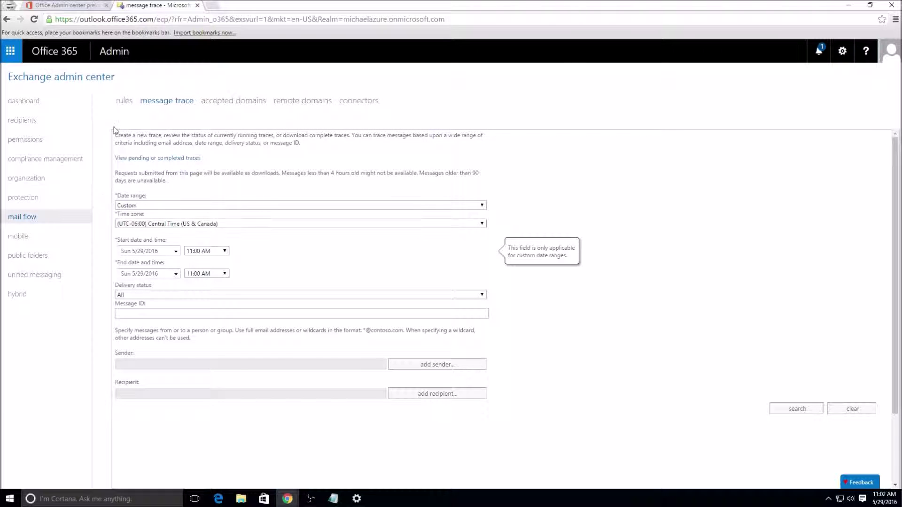
pyautogui.click(248, 104)
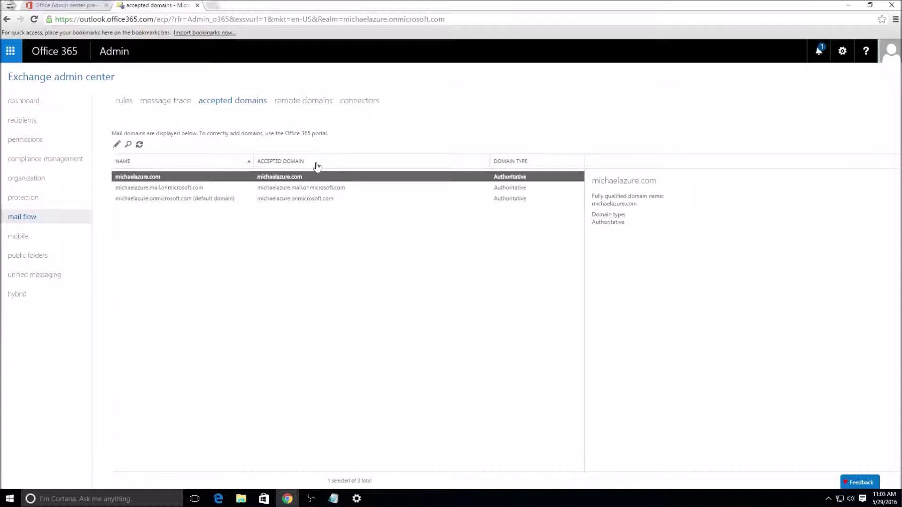
# Step: Check the remote domains settings, then list the inbound and outbound connectors, both on
pyautogui.click(309, 101)
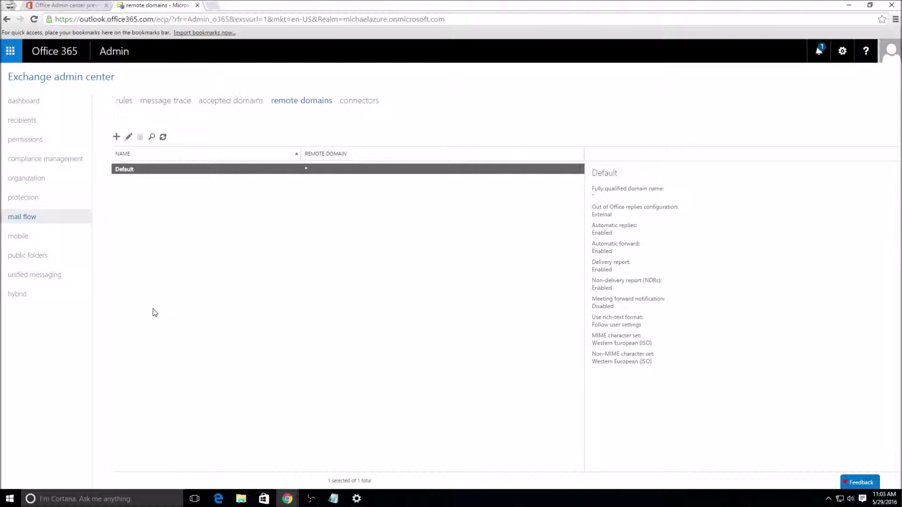
pyautogui.click(353, 100)
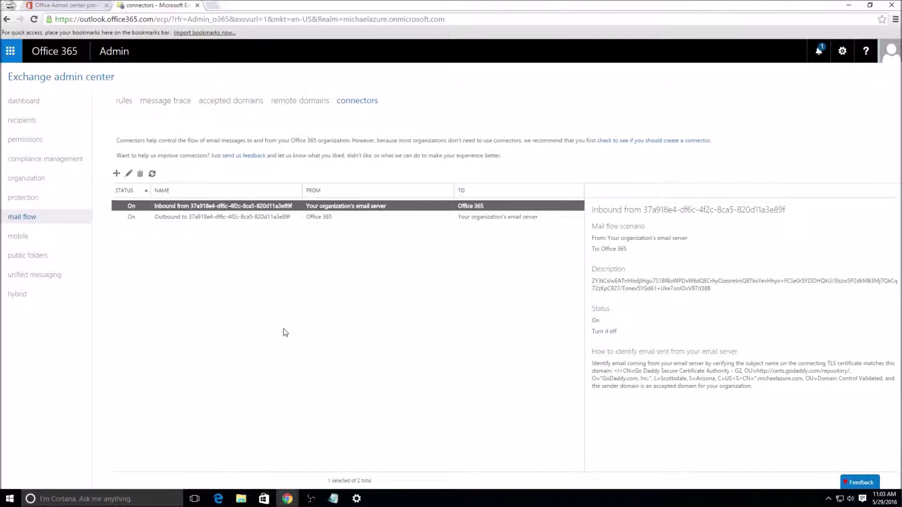
# Step: Delete the inbound connector, then the outbound one, confirming each warning, and return to accepted domains
pyautogui.click(140, 174)
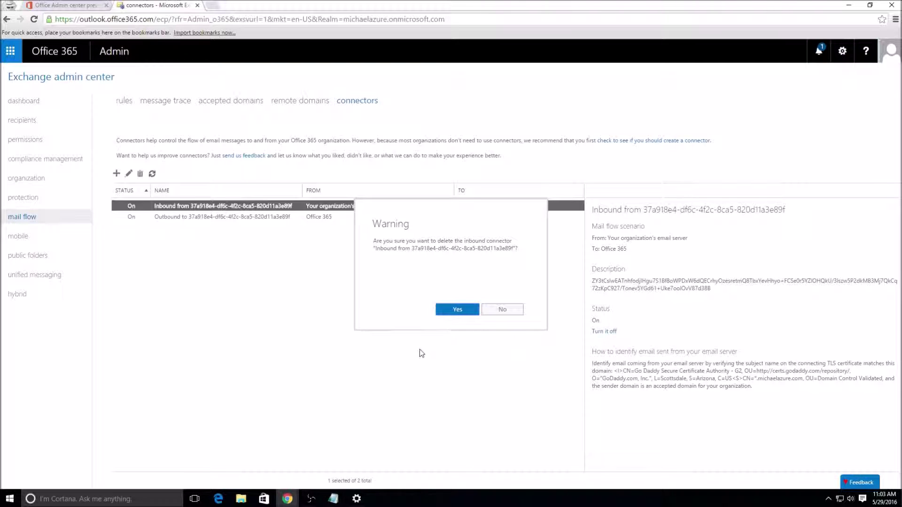
pyautogui.click(440, 318)
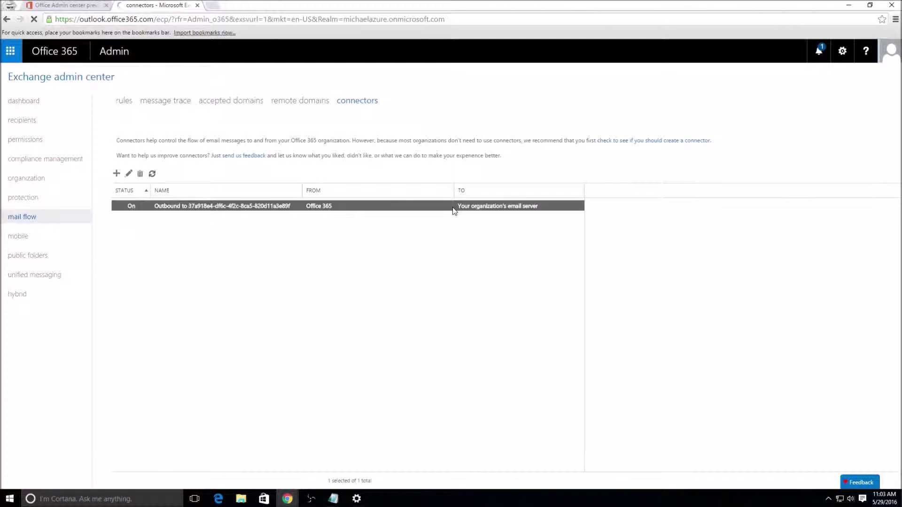
pyautogui.click(140, 173)
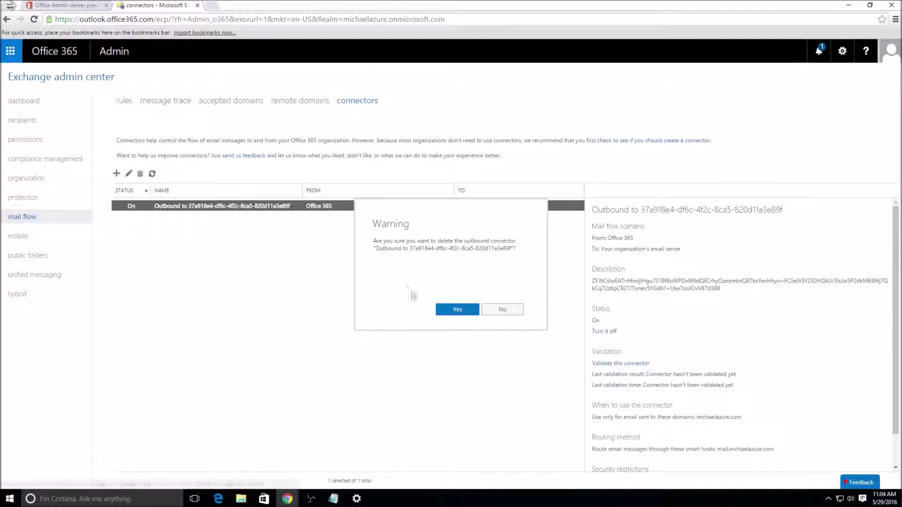
pyautogui.click(453, 310)
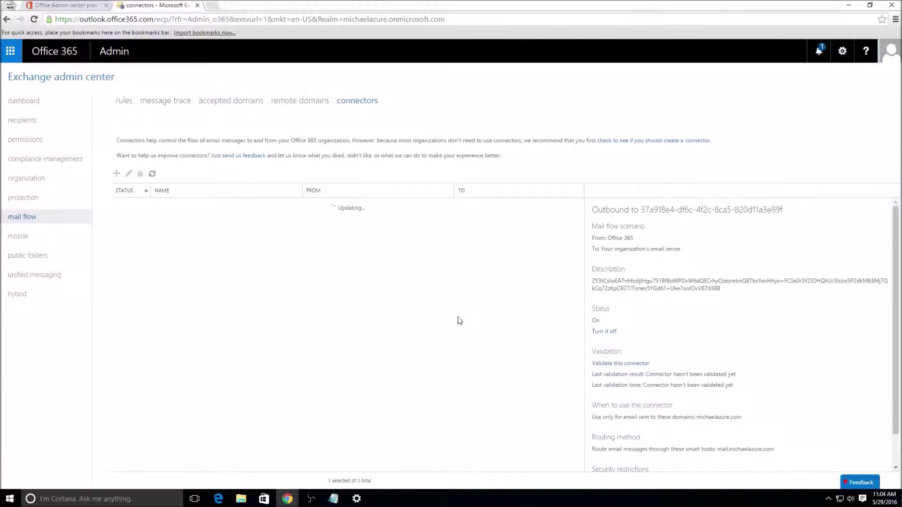
pyautogui.click(245, 102)
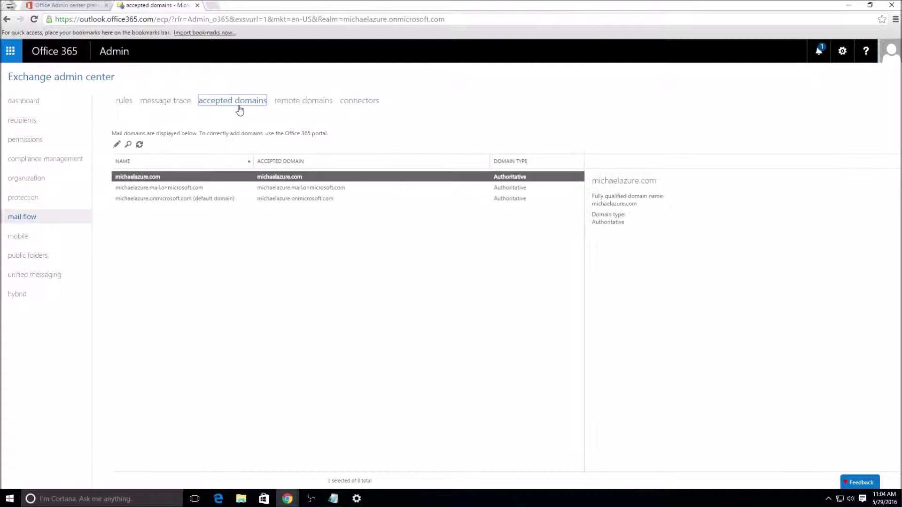
pyautogui.doubleClick(263, 177)
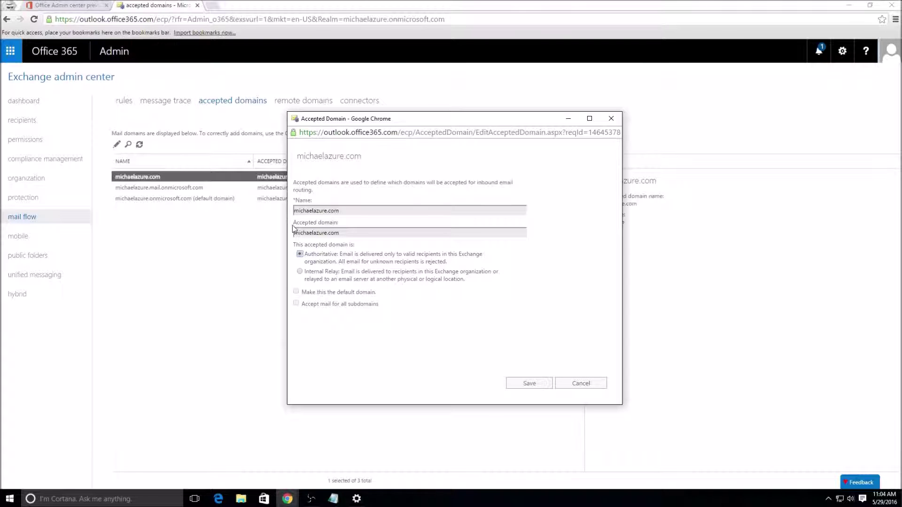
pyautogui.click(317, 279)
pyautogui.moveTo(310, 309)
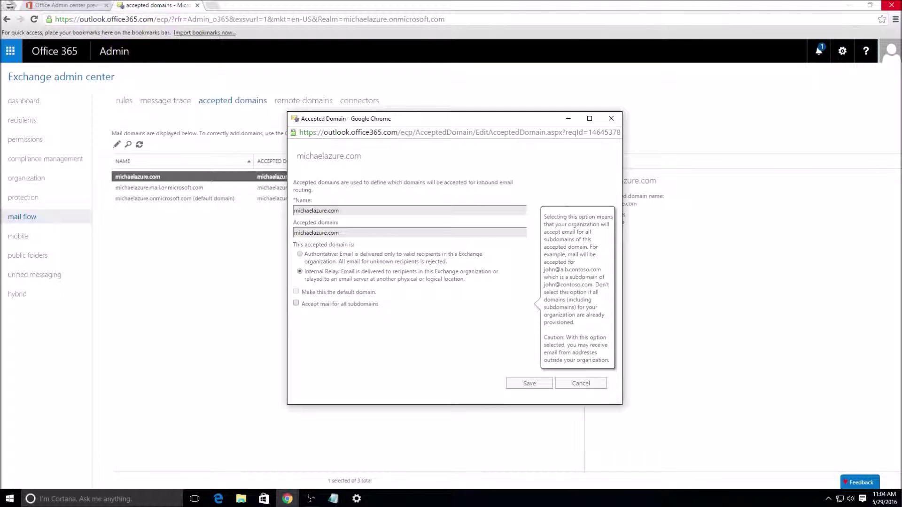
pyautogui.click(583, 382)
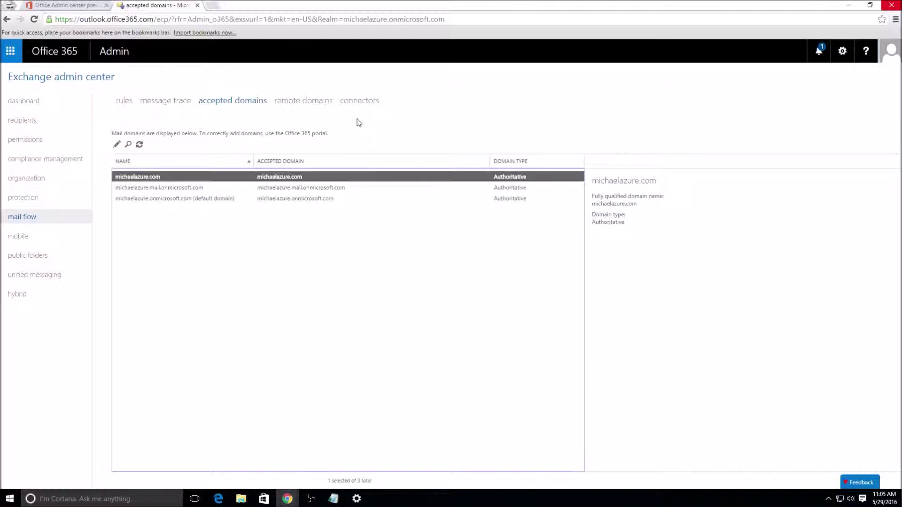
# Step: Go to the mobile device access page, which lists no quarantined devices or access rules
pyautogui.click(57, 239)
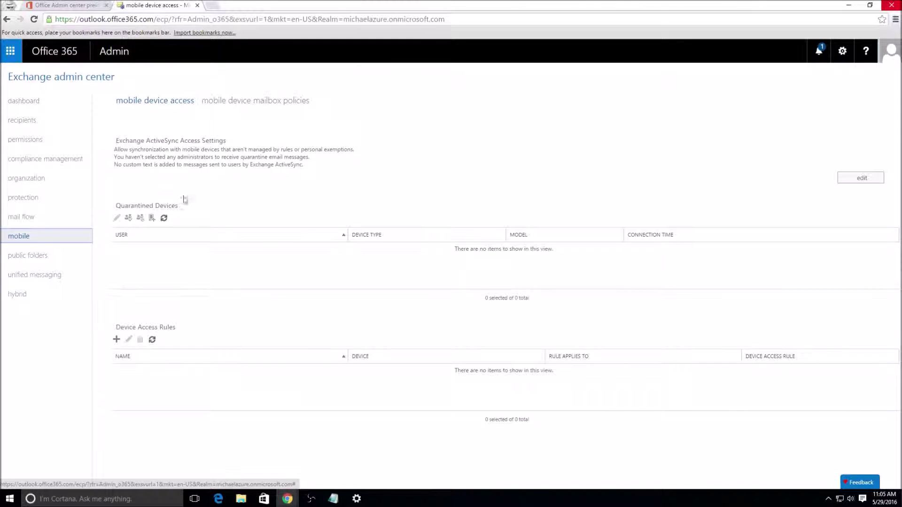
# Step: Inspect the Default mobile mailbox policy's security and general settings, cancel, then view public folders
pyautogui.click(271, 104)
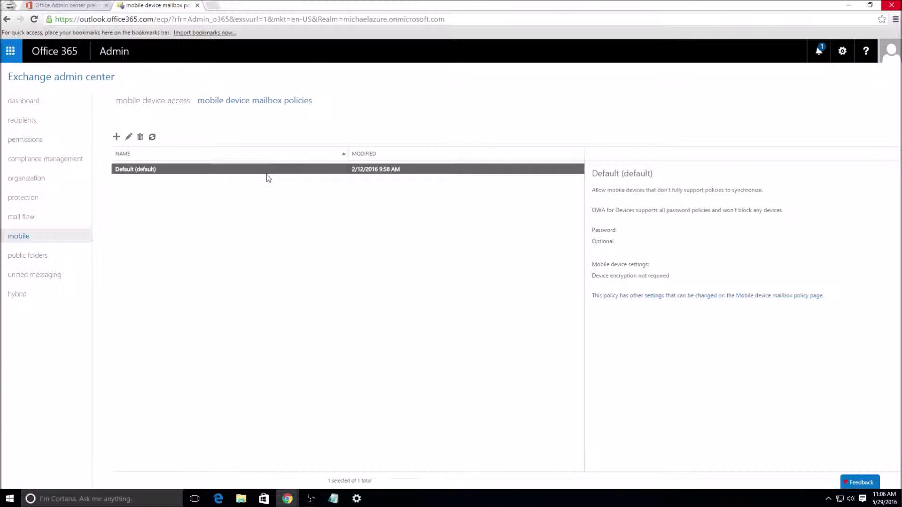
pyautogui.doubleClick(268, 173)
pyautogui.click(313, 182)
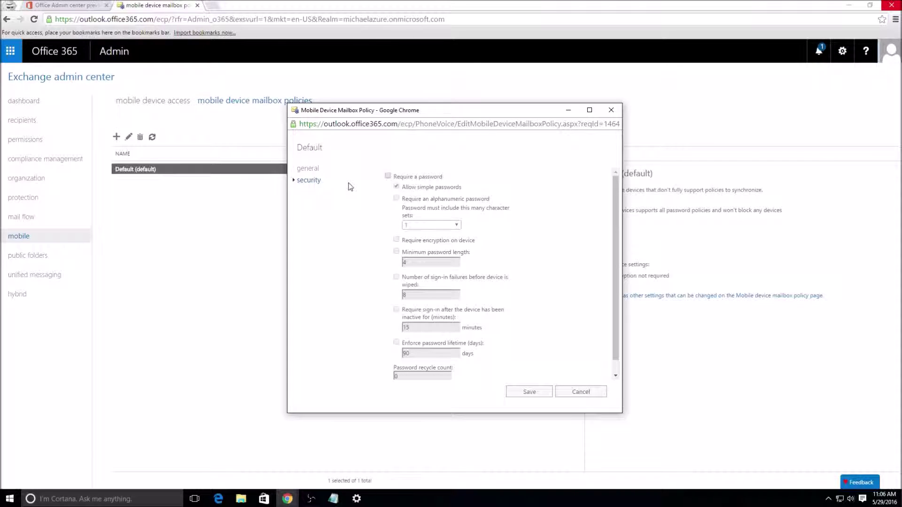
pyautogui.click(301, 169)
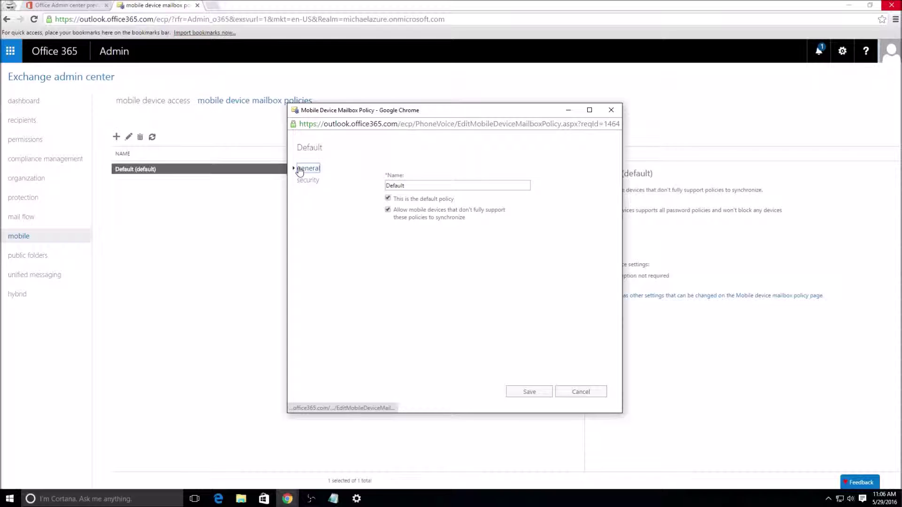
pyautogui.click(585, 391)
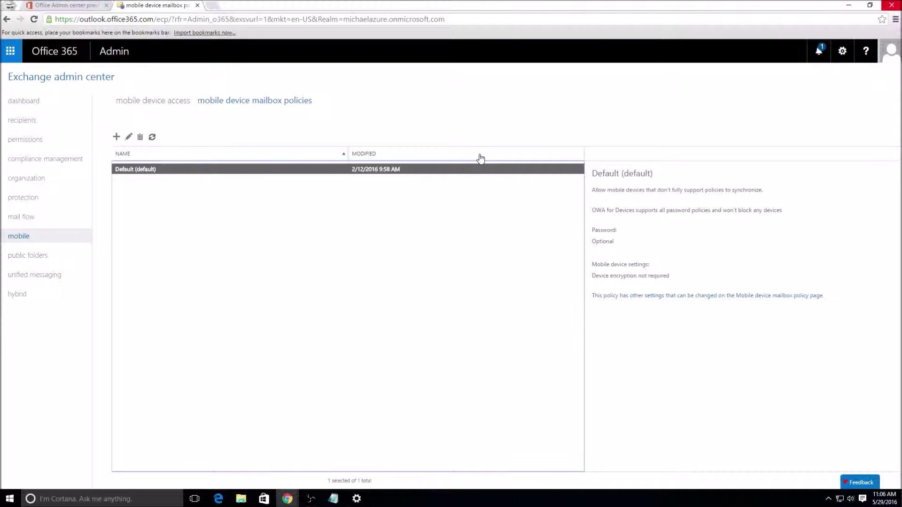
pyautogui.click(66, 260)
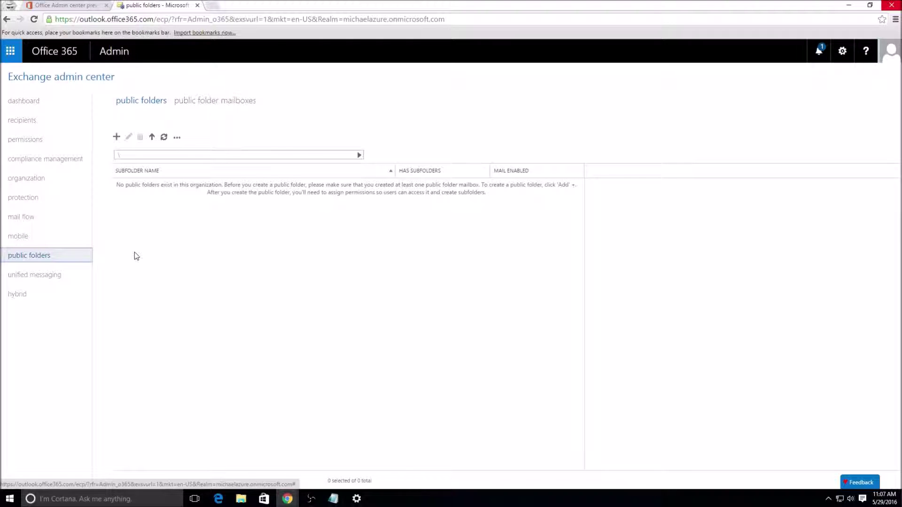
# Step: Check public folder mailboxes and the empty UM dial plans, then go to hybrid setup
pyautogui.click(221, 101)
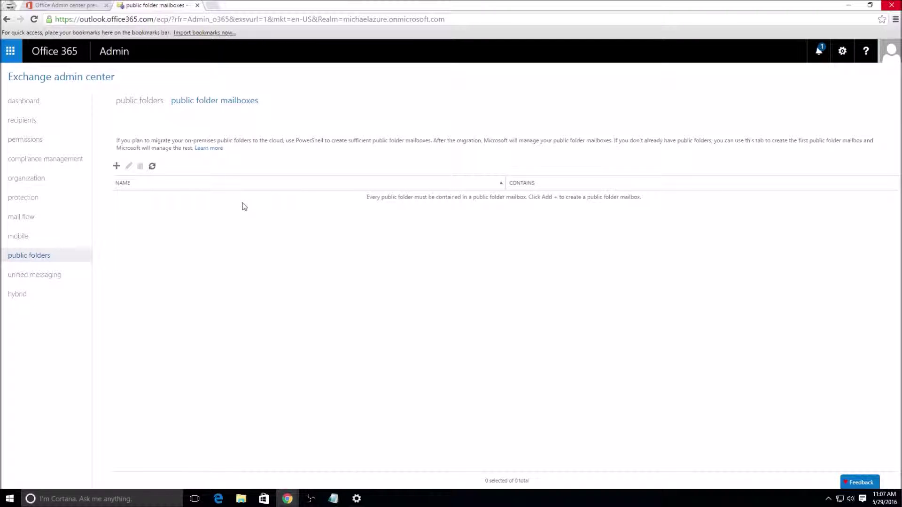
pyautogui.click(62, 274)
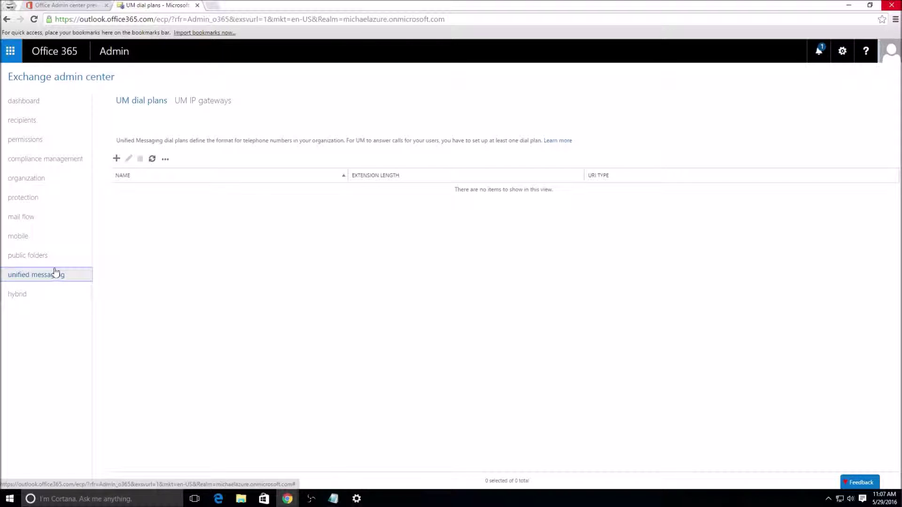
pyautogui.click(59, 301)
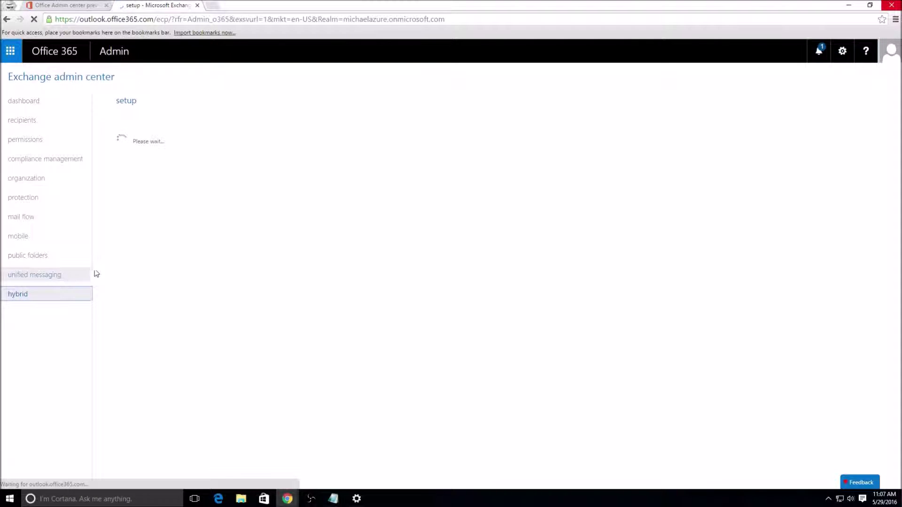